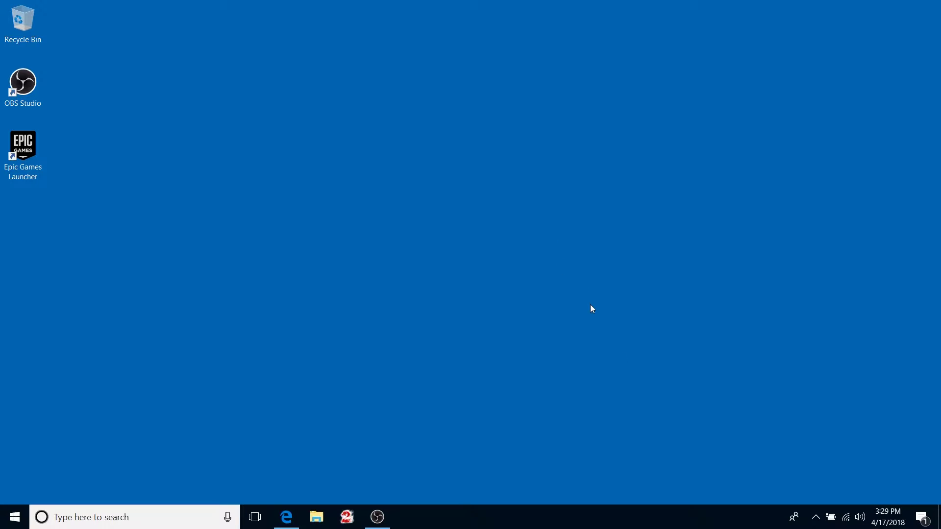
- Glance at the hidden notification-area icons, then restore the minimized Edge window
left_click(816, 520)
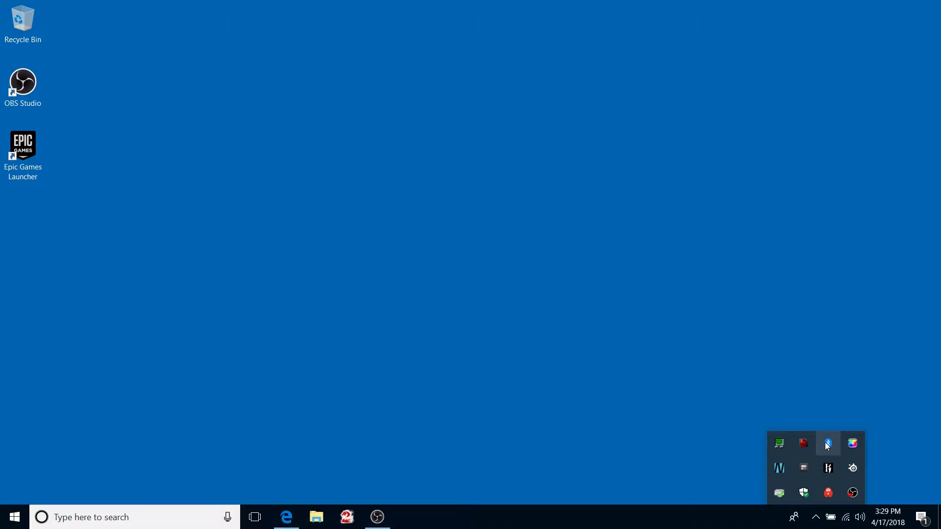
left_click(706, 433)
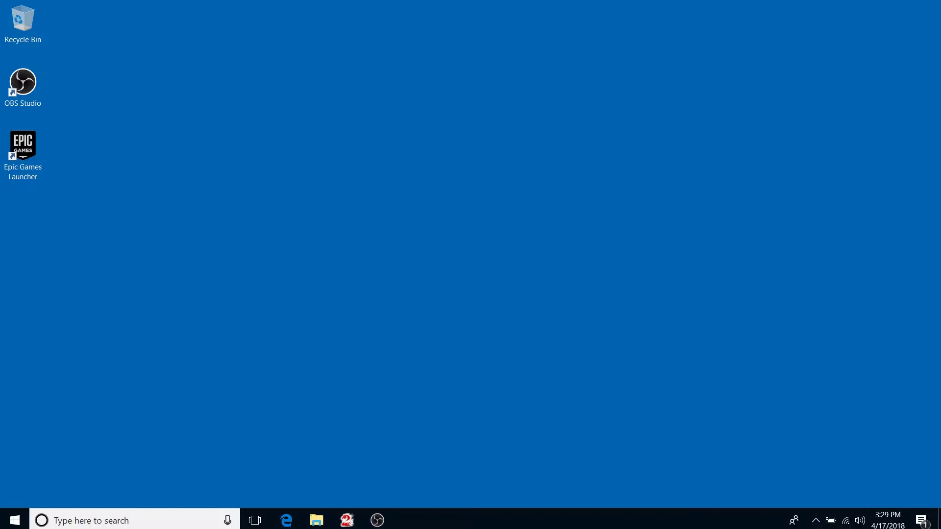
left_click(292, 520)
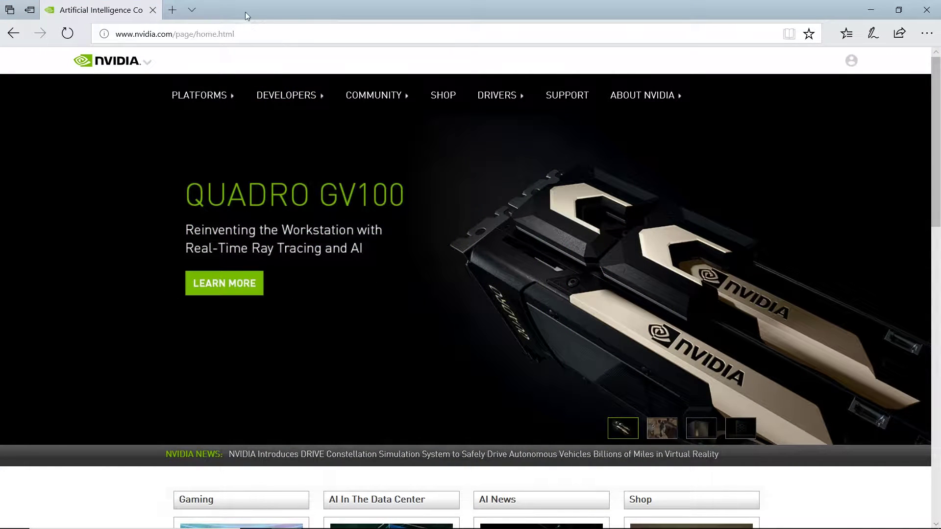
- Load nvidia.com in Edge's address bar to reach the NVIDIA home page
left_click(221, 36)
type("nvidia.")
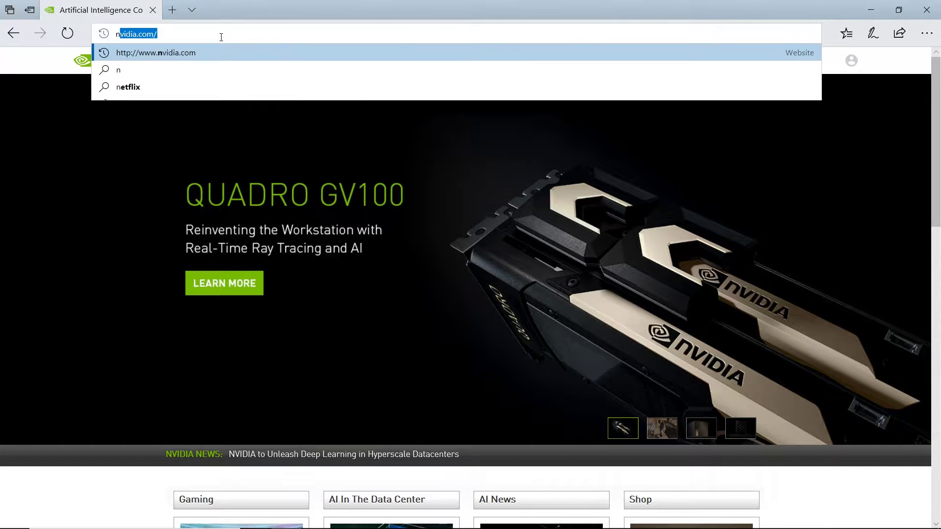
type("com")
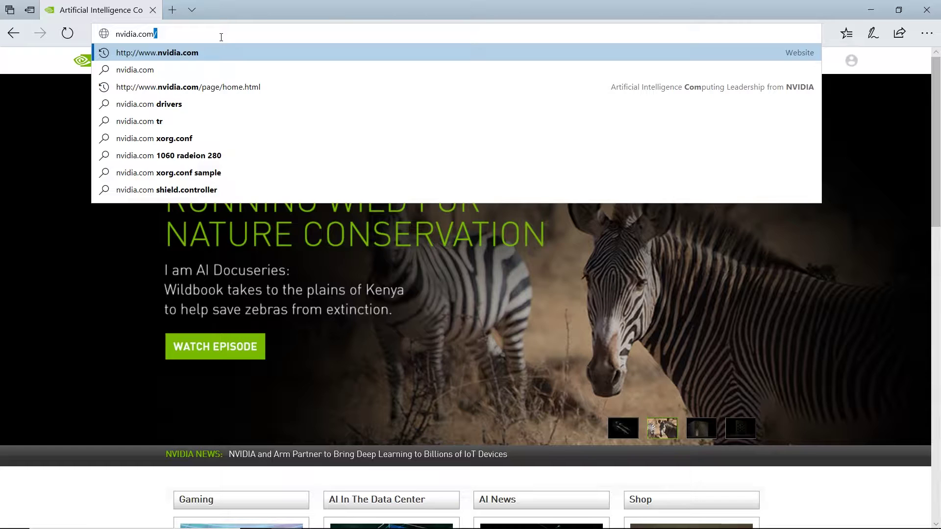
key("Return")
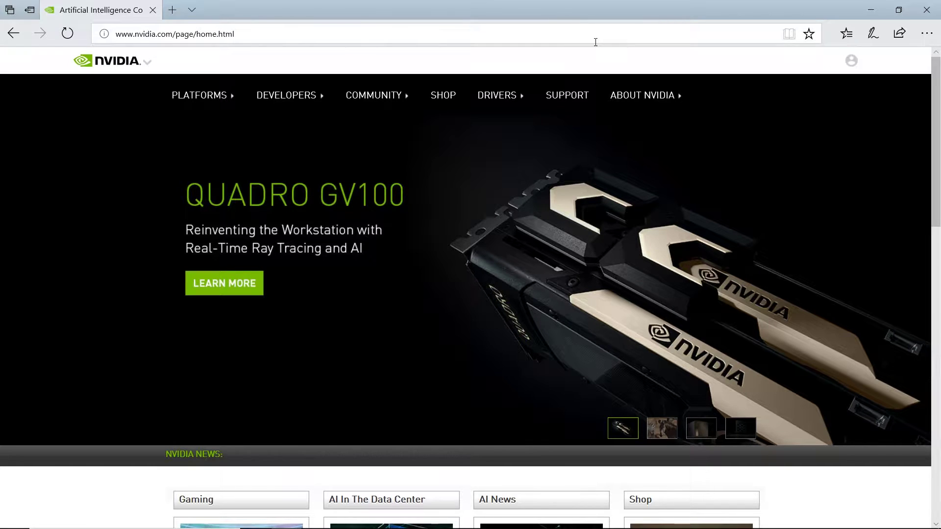
mouse_move(504, 98)
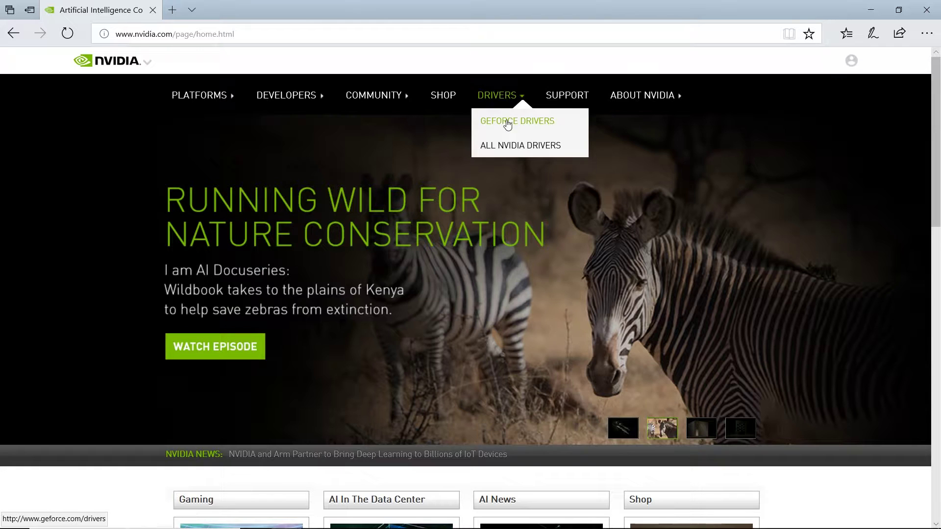
- Choose GEFORCE DRIVERS from the NVIDIA site's DRIVERS menu
left_click(508, 123)
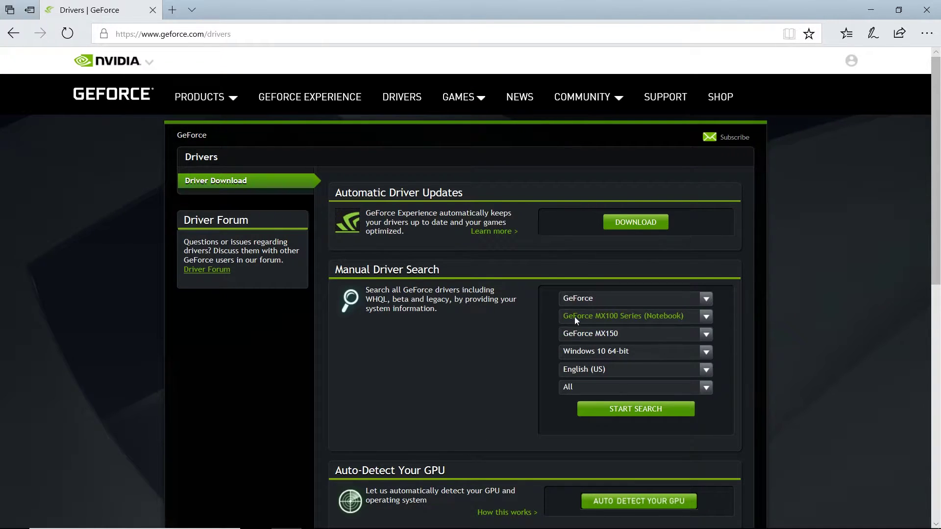
- Keep product type GeForce, then pick GeForce 10 Series (Notebooks) and GeForce GTX 1070
left_click(706, 301)
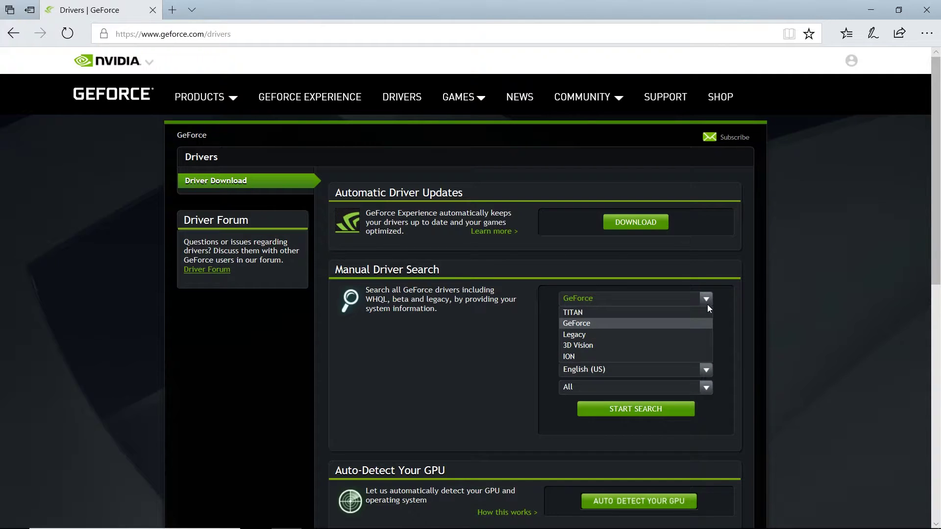
left_click(707, 304)
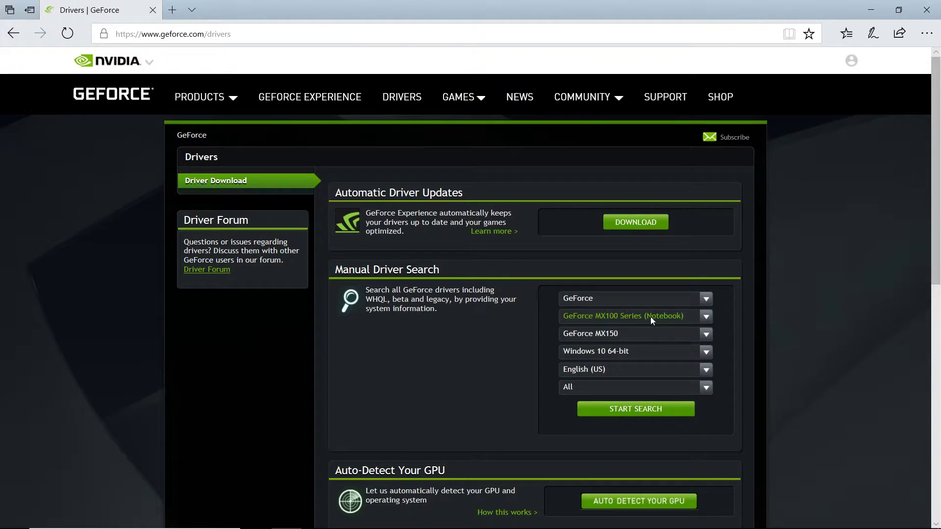
left_click(702, 316)
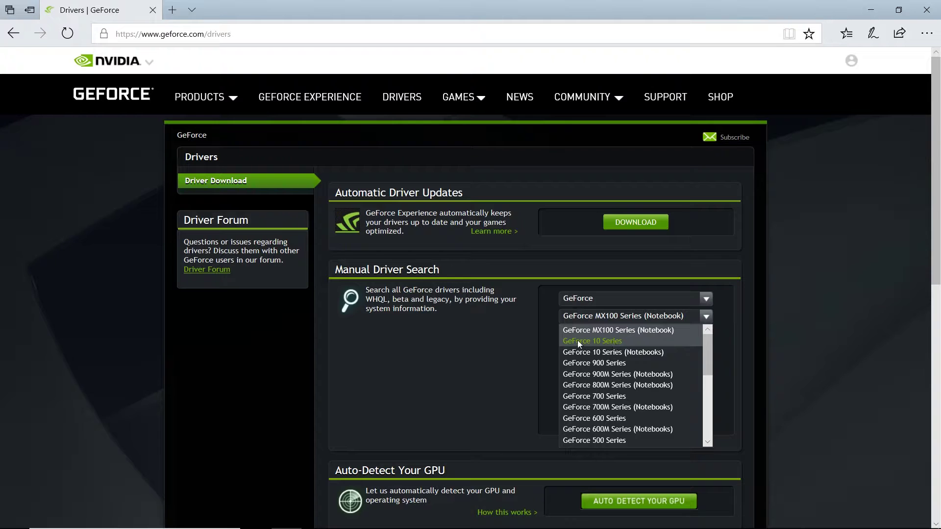
left_click(612, 353)
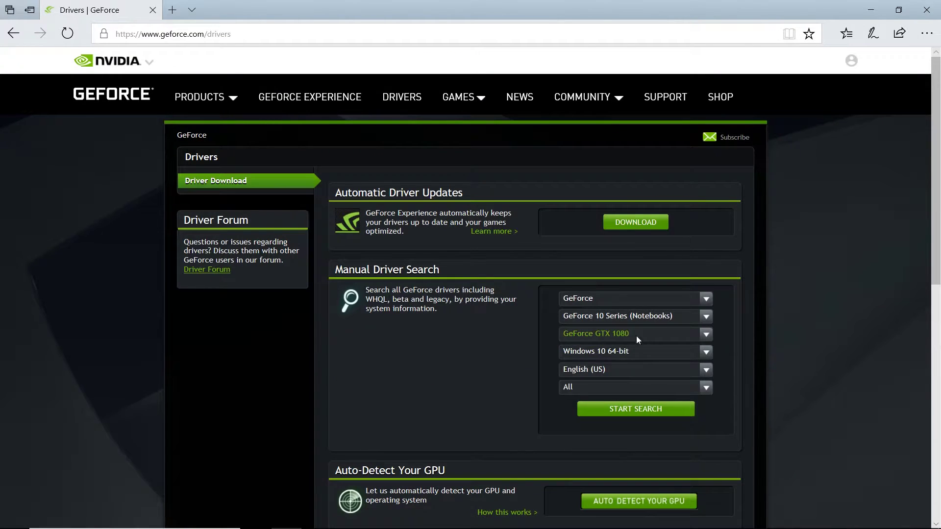
left_click(707, 333)
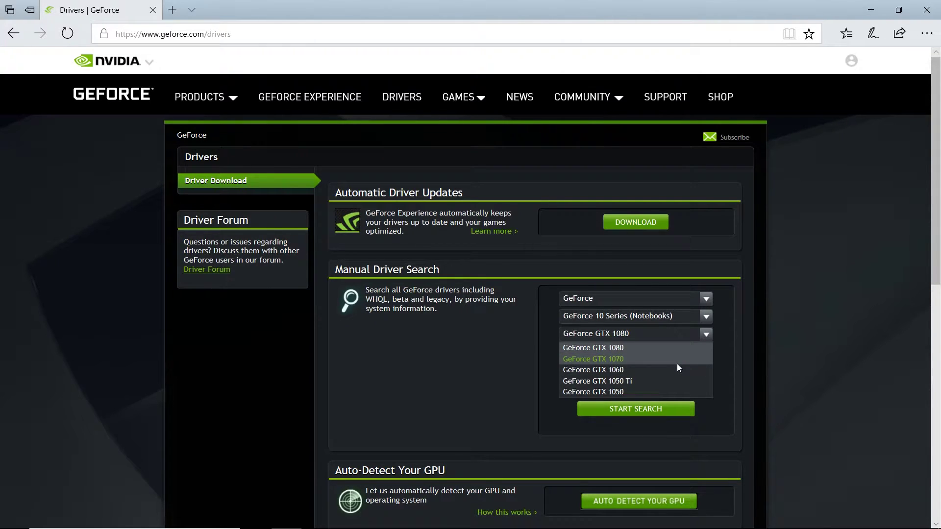
left_click(677, 364)
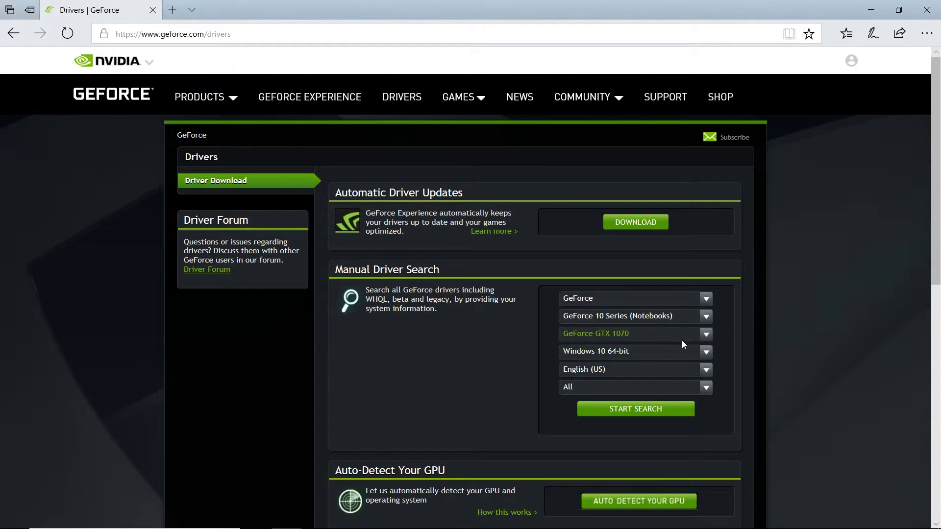
- Search with OS Windows 10 64-bit and driver type All
left_click(701, 354)
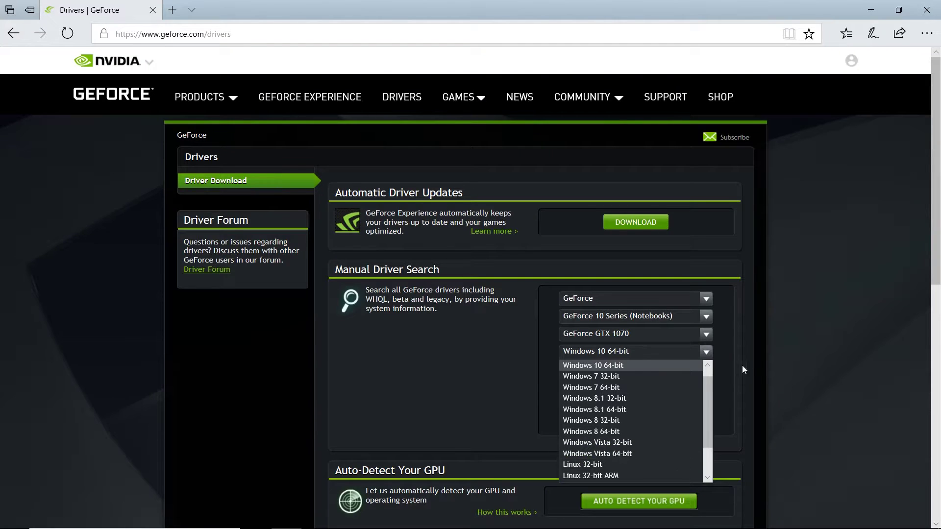
left_click(794, 338)
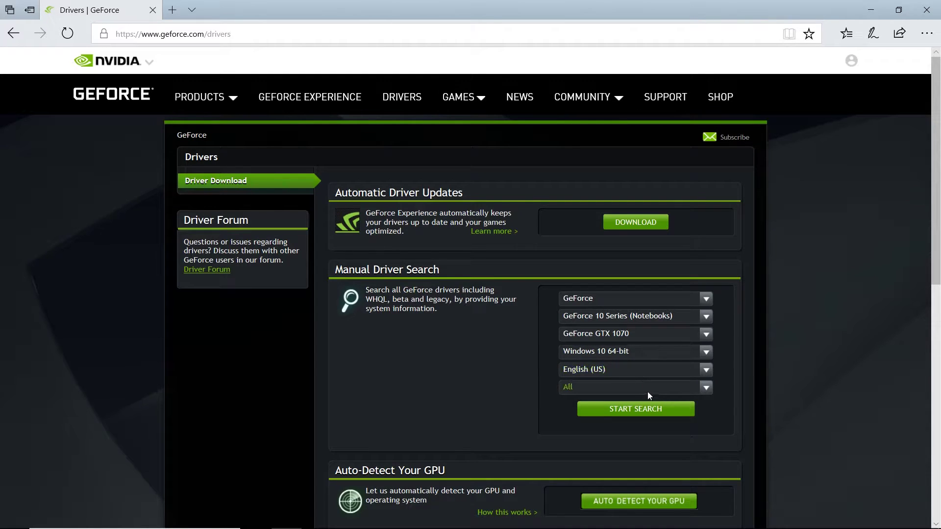
left_click(705, 390)
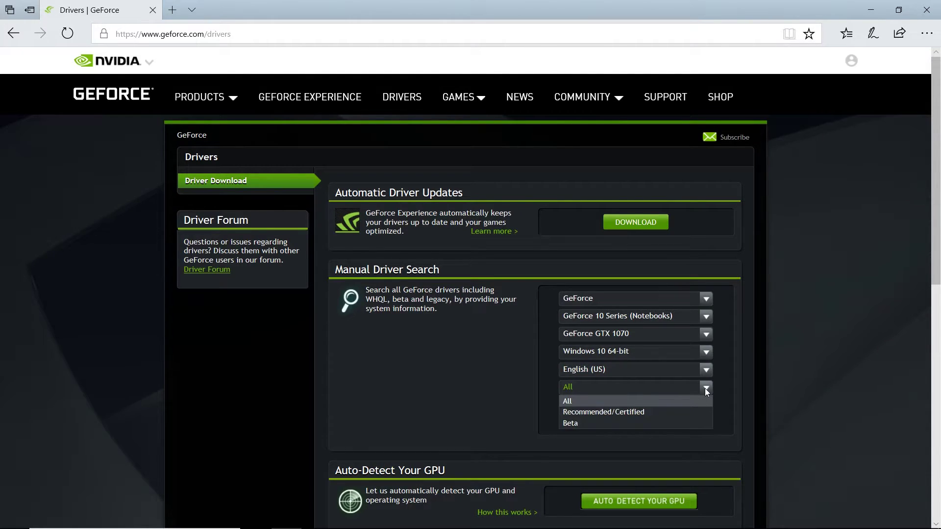
left_click(705, 389)
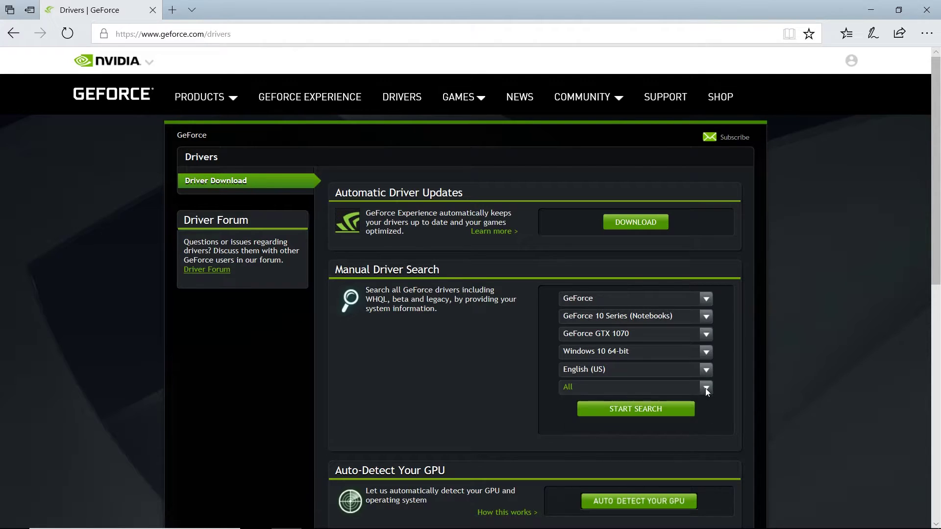
left_click(654, 414)
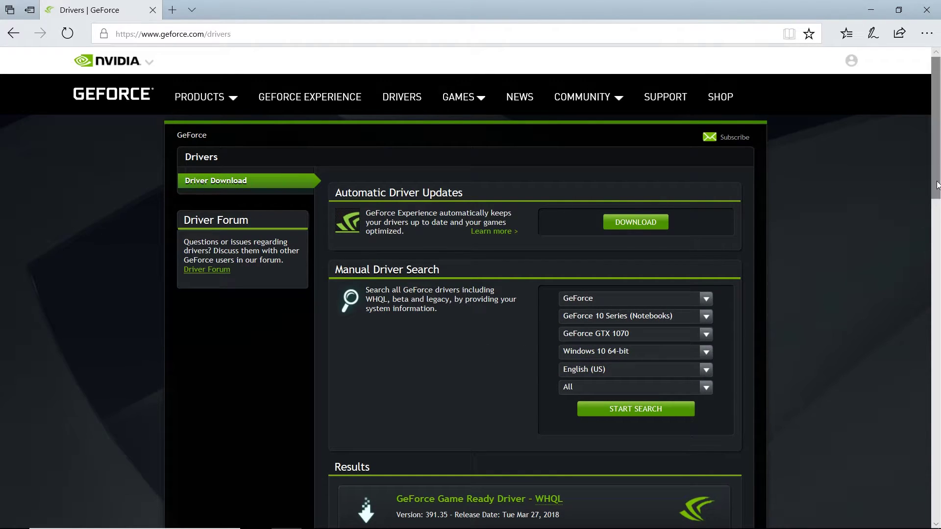
- Scroll to the results and open the GeForce Game Ready Driver - WHQL 391.35 entry
left_click_drag(937, 185, 938, 230)
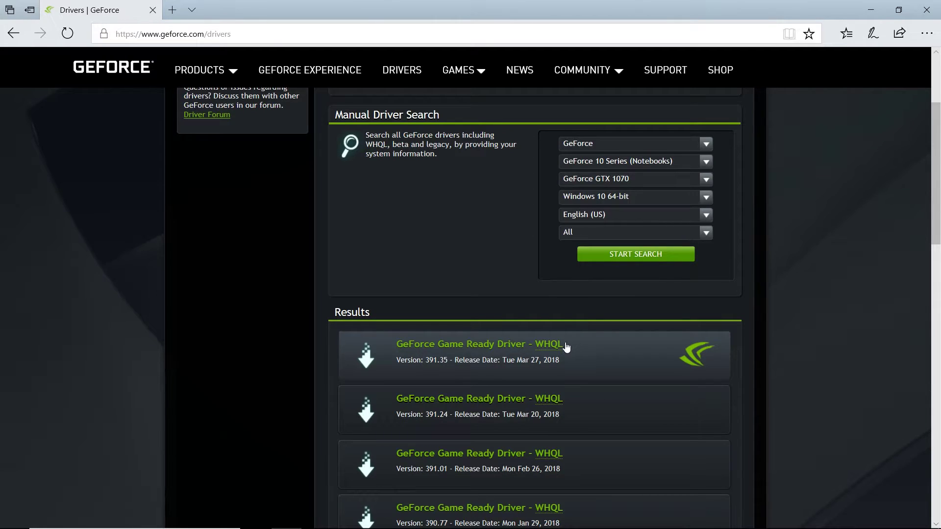
mouse_move(545, 352)
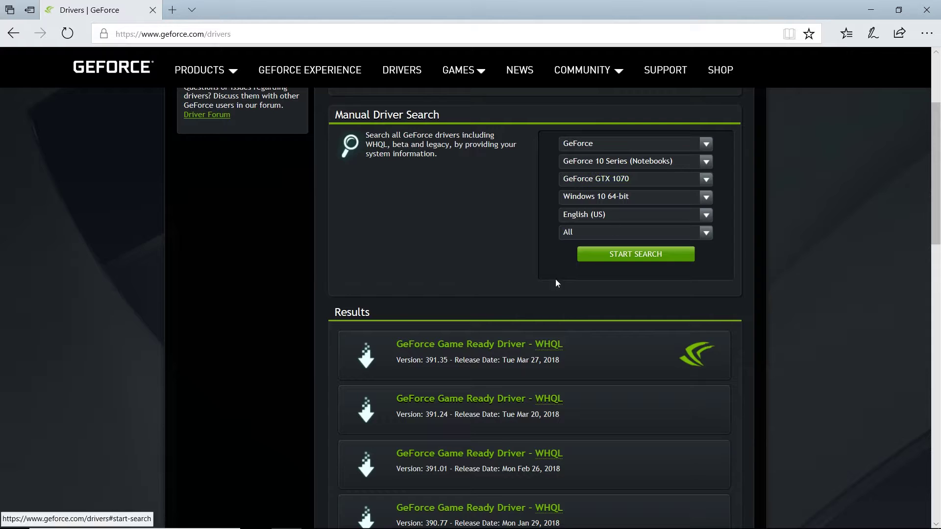
left_click(572, 361)
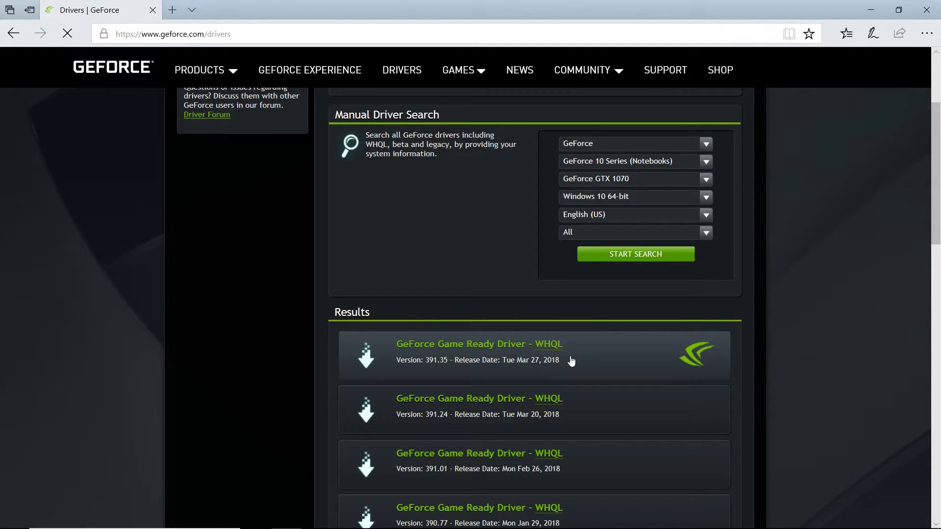
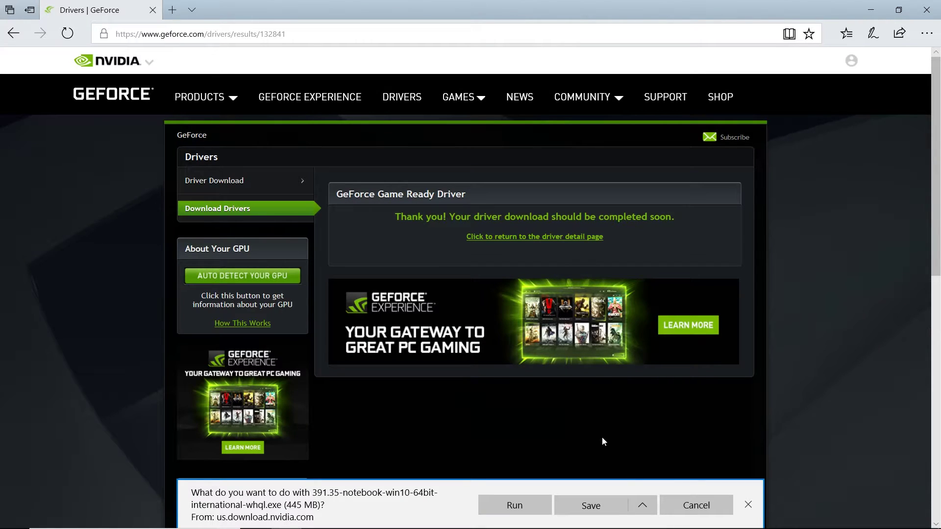
- Save the 391.35 notebook driver installer to the Desktop and dismiss the finished-download notice
left_click(643, 510)
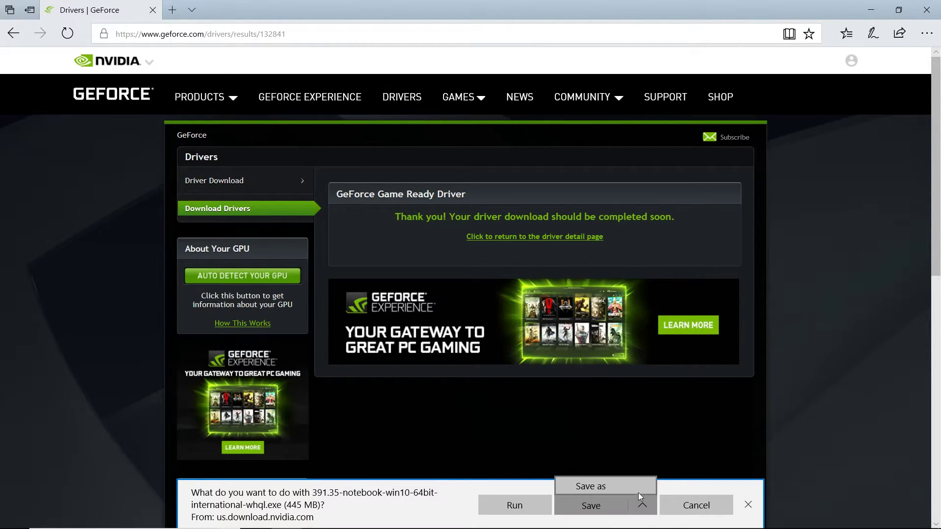
left_click(637, 487)
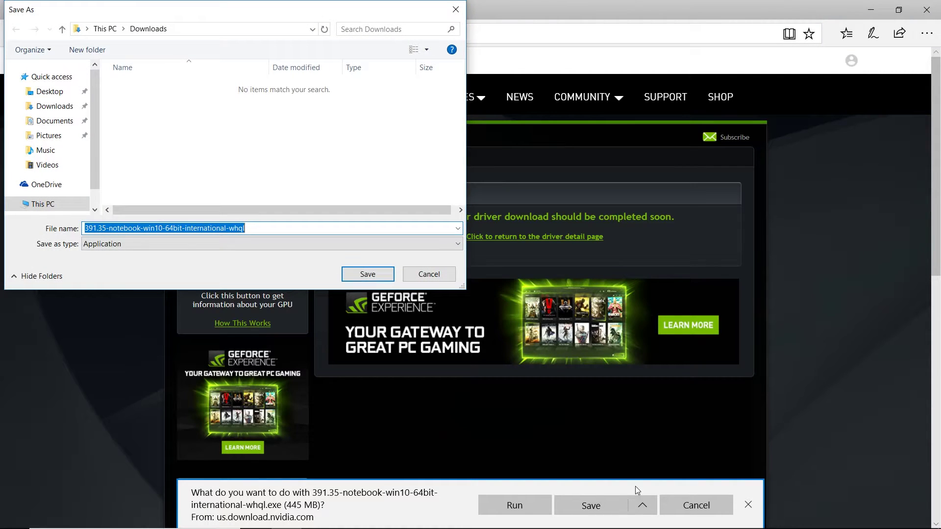
left_click(44, 92)
left_click(361, 273)
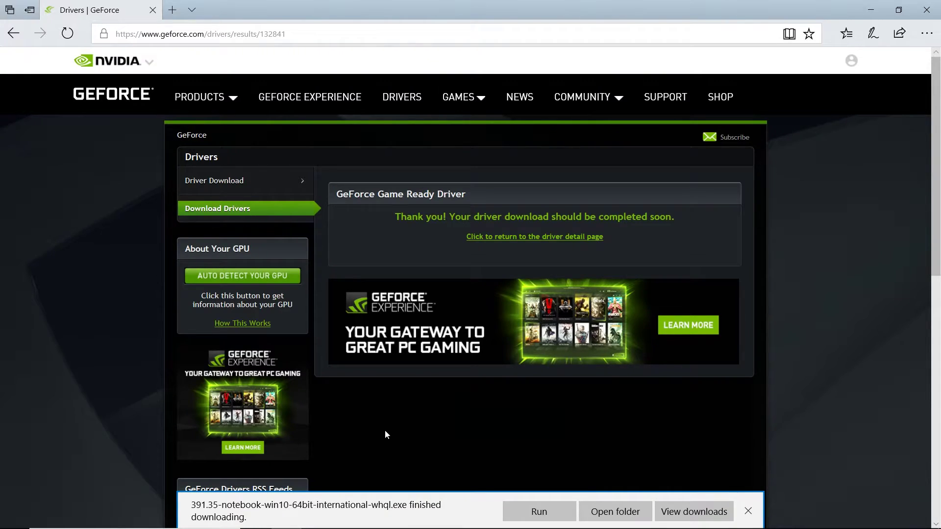
left_click(748, 510)
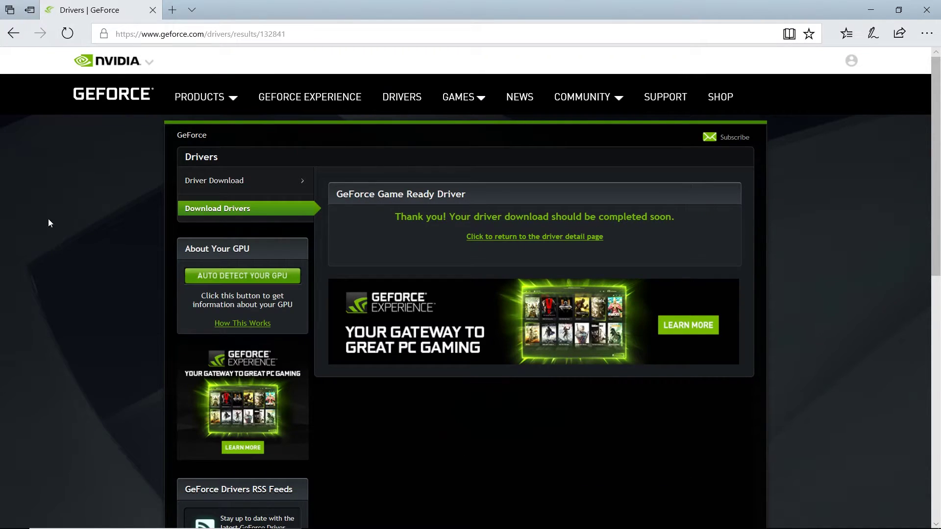
- Return to the driver search page and pick GeForce 10 Series in Manual Driver Search
left_click(6, 41)
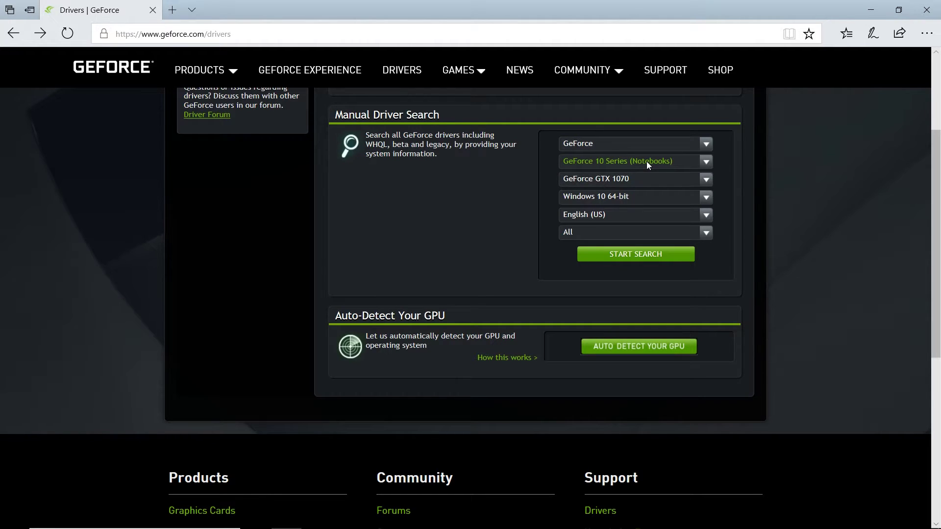
left_click(704, 162)
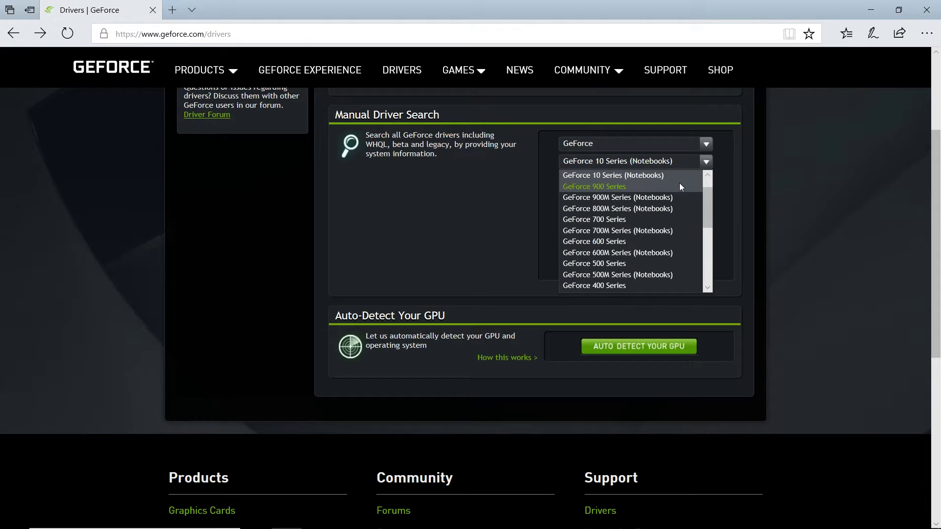
left_click(706, 176)
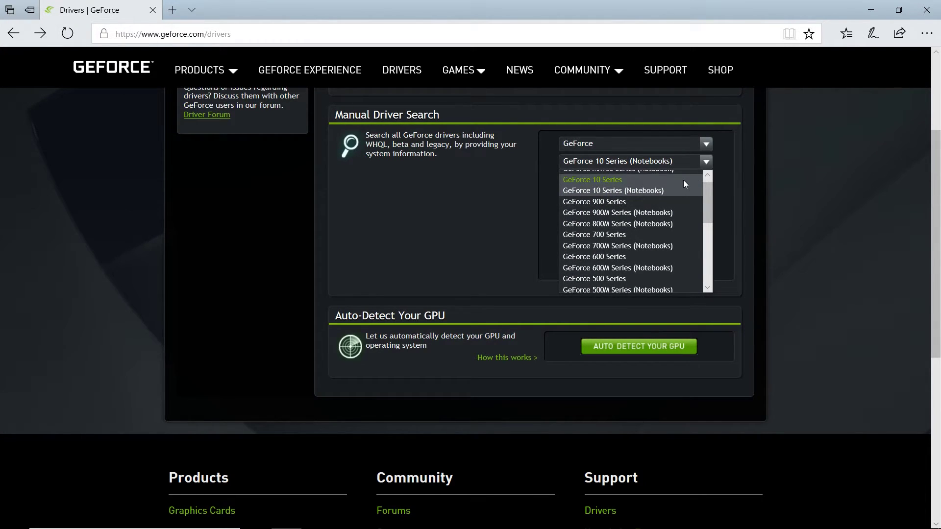
left_click(684, 180)
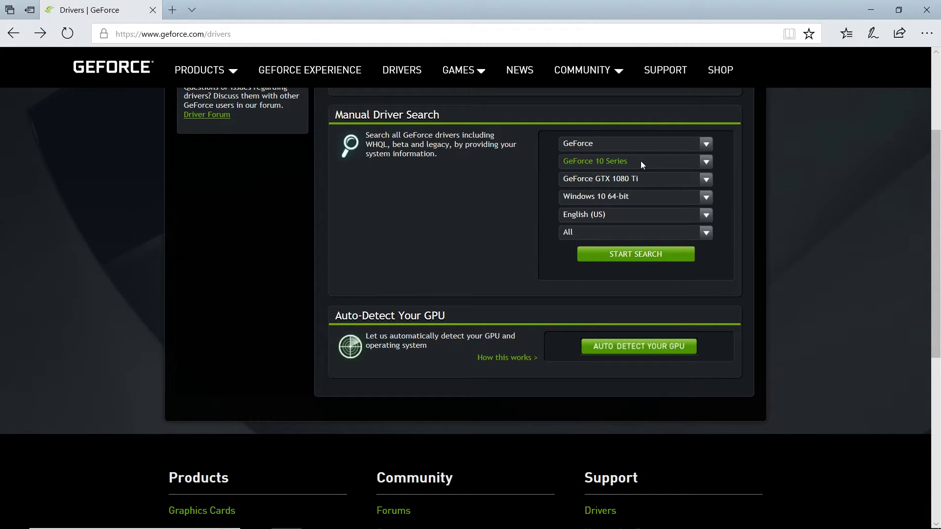
left_click(708, 178)
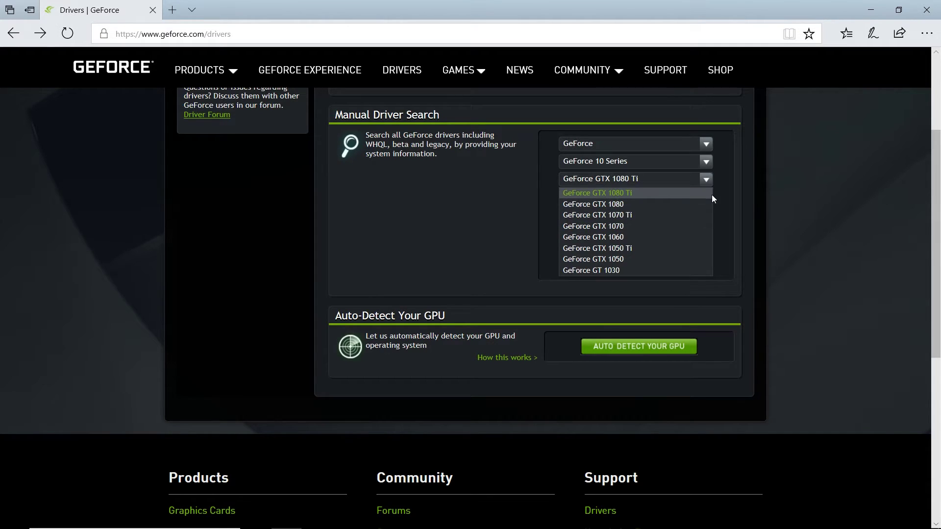
left_click(738, 161)
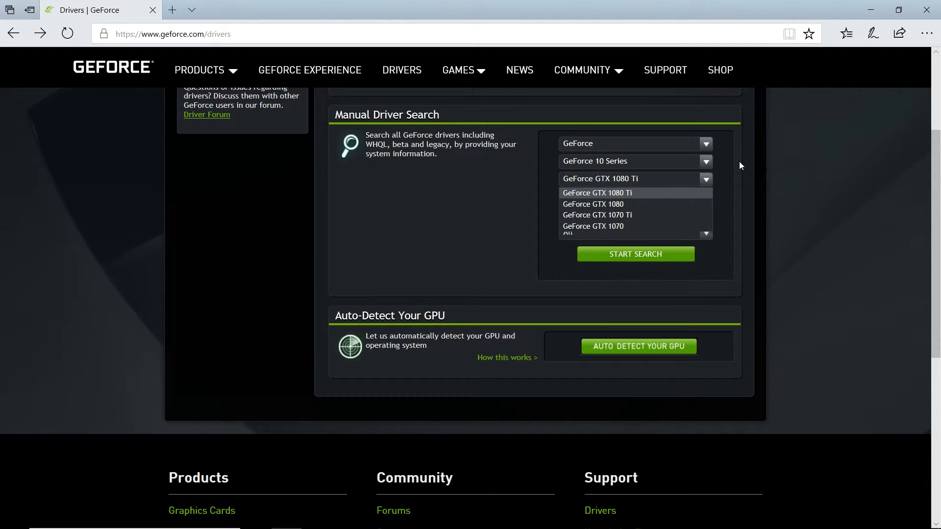
- Search drivers for GeForce 10 Series (Notebooks) GTX 1060, then close the browser
left_click(707, 163)
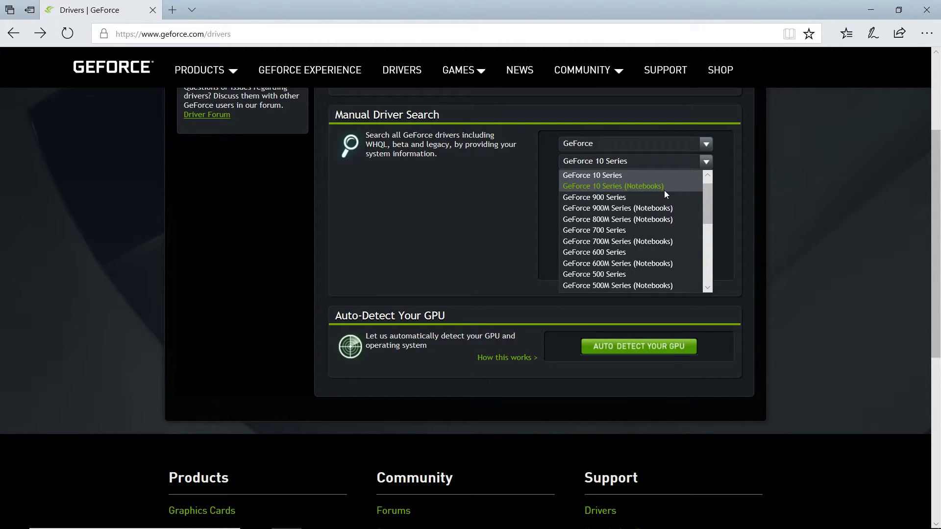
left_click(665, 191)
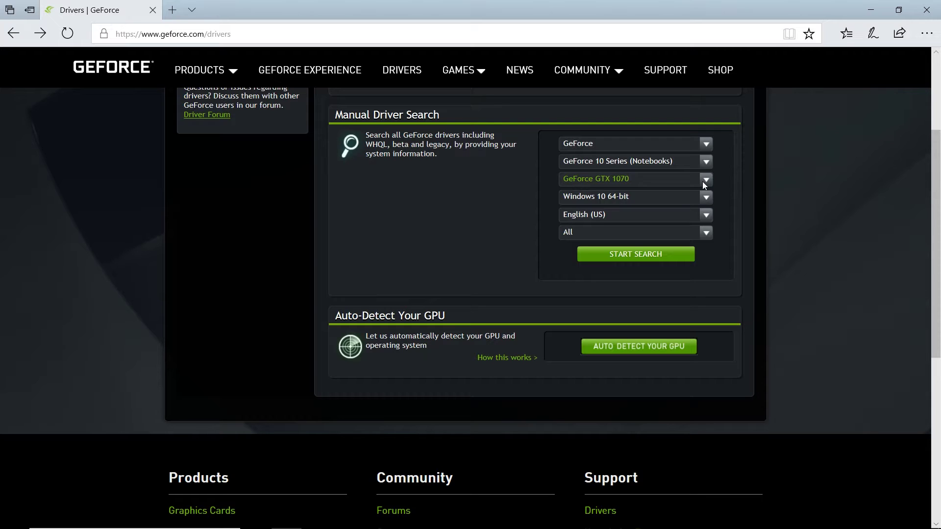
left_click(702, 181)
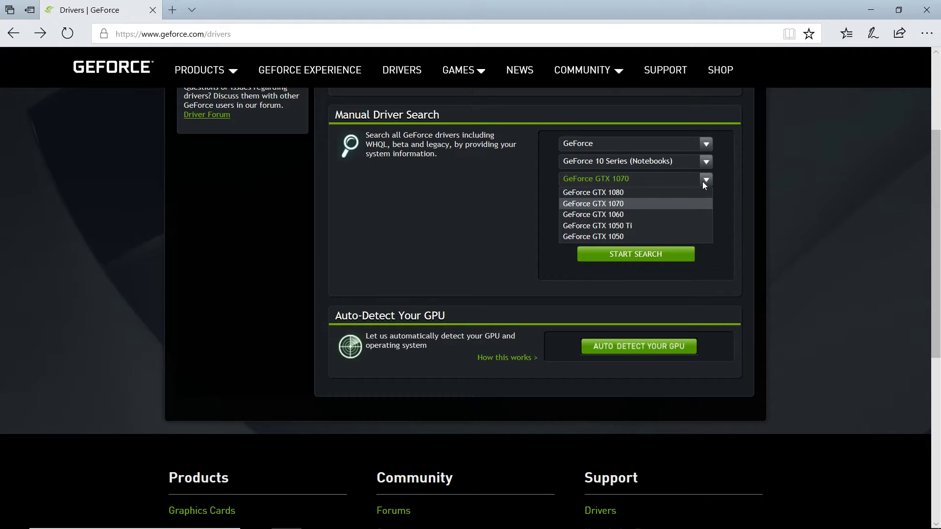
left_click(690, 216)
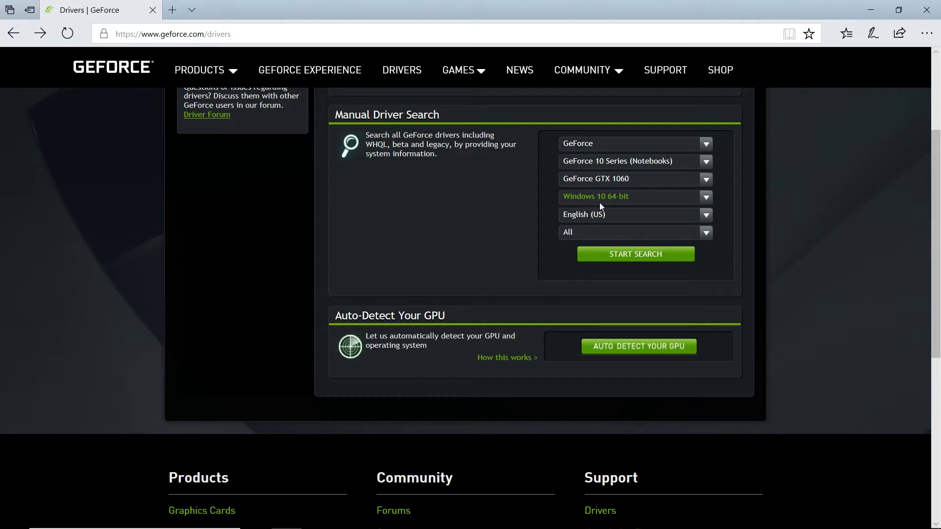
left_click(637, 255)
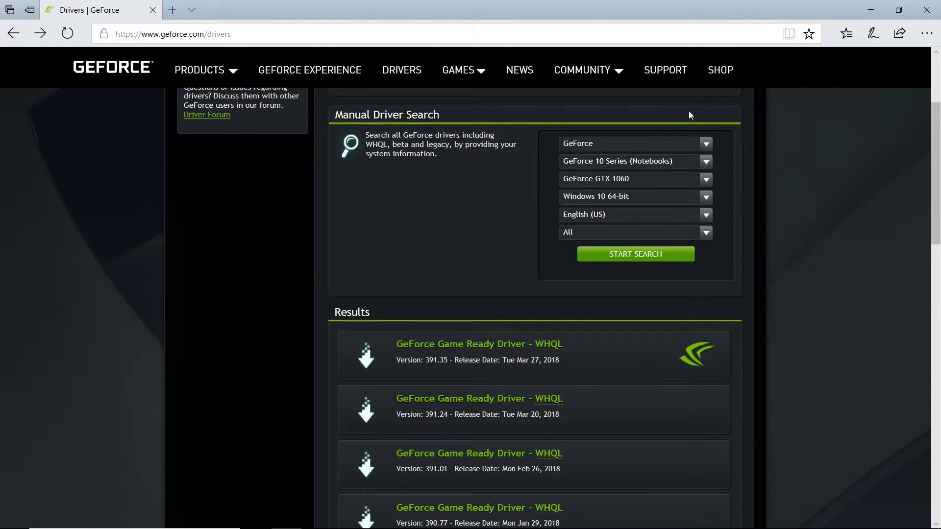
left_click(926, 10)
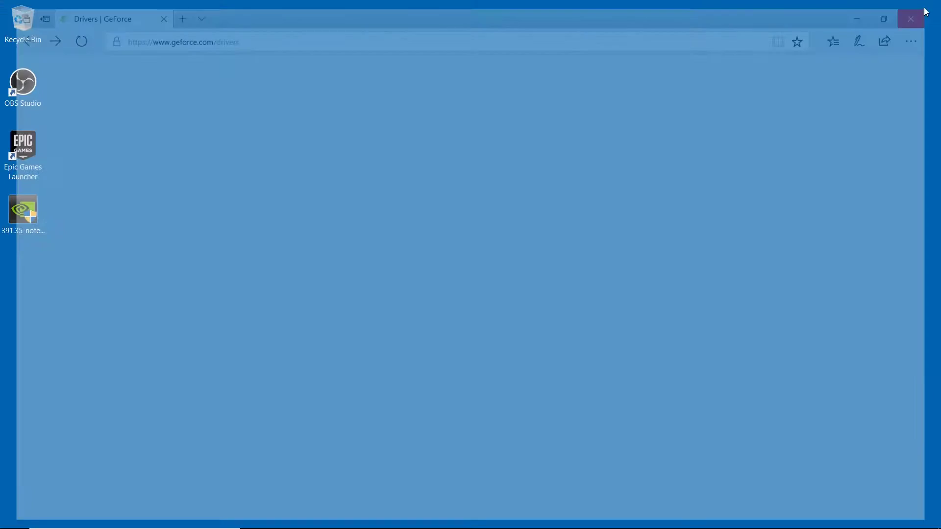
- Run the 391.35 installer as administrator and extract it to the default folder
double_click(23, 211)
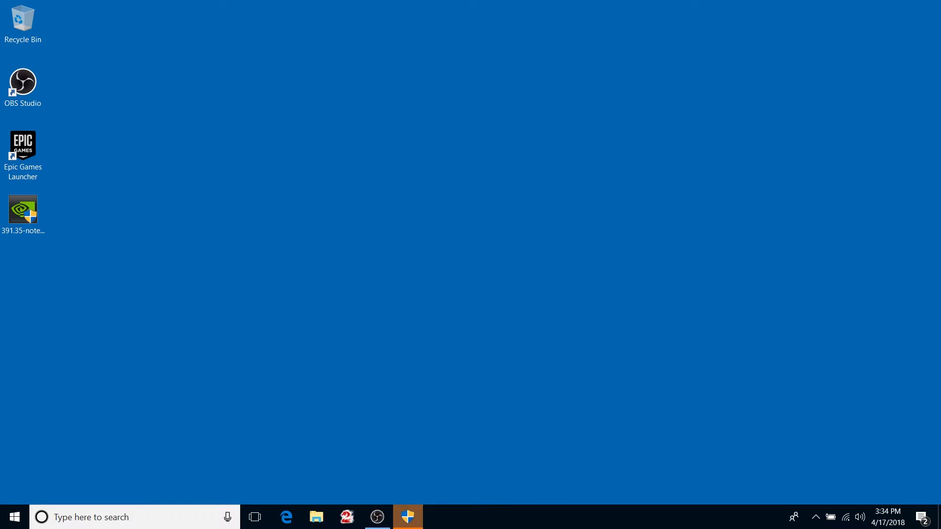
left_click(411, 517)
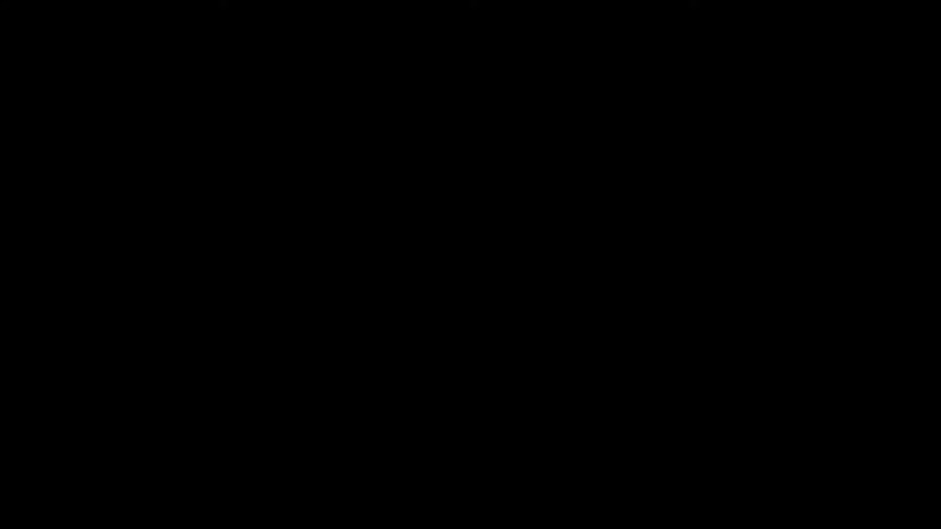
left_click(450, 343)
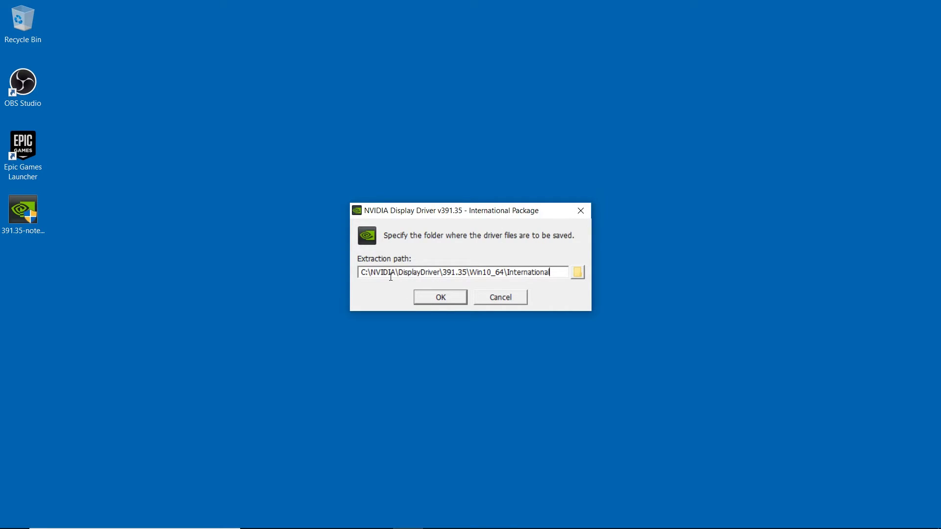
left_click(447, 298)
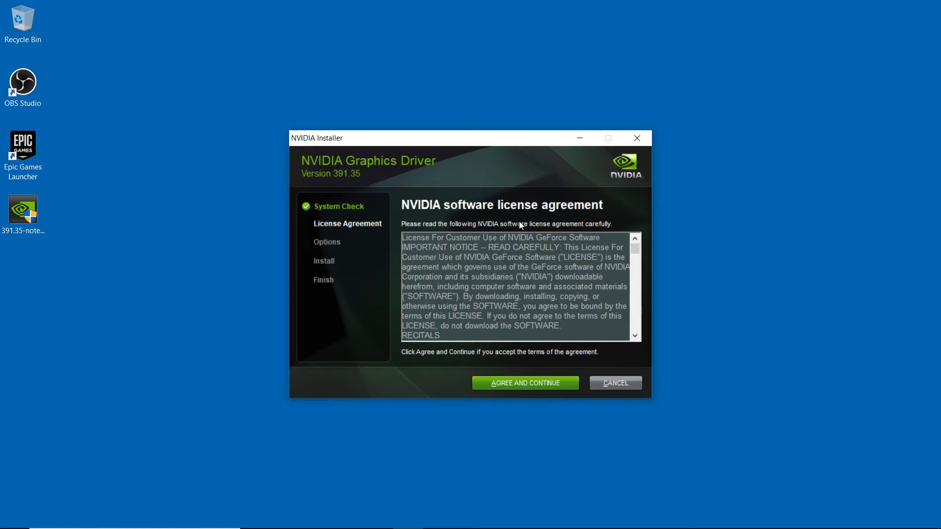
- Accept the NVIDIA license and choose a Custom (Advanced) installation
left_click(500, 380)
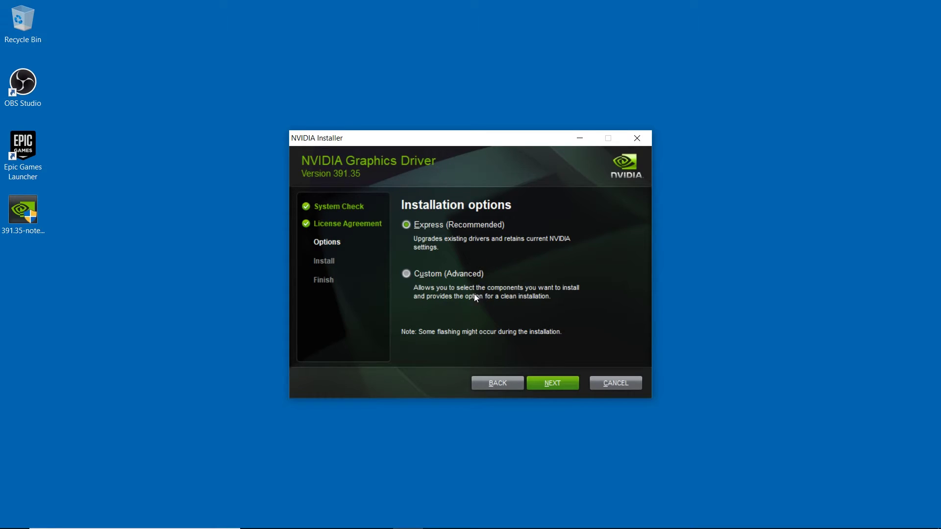
left_click(410, 275)
left_click(566, 386)
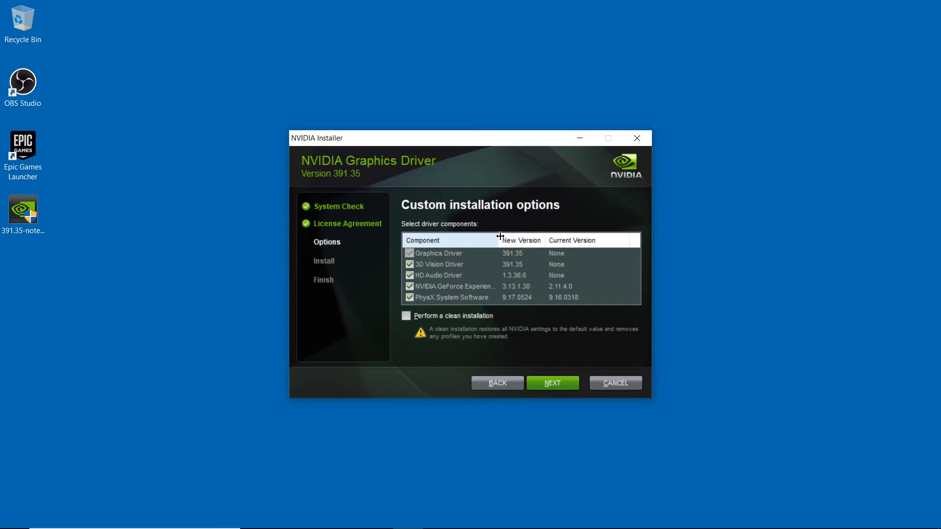
- Install all five driver components with Perform a clean installation ticked
left_click_drag(500, 236, 527, 237)
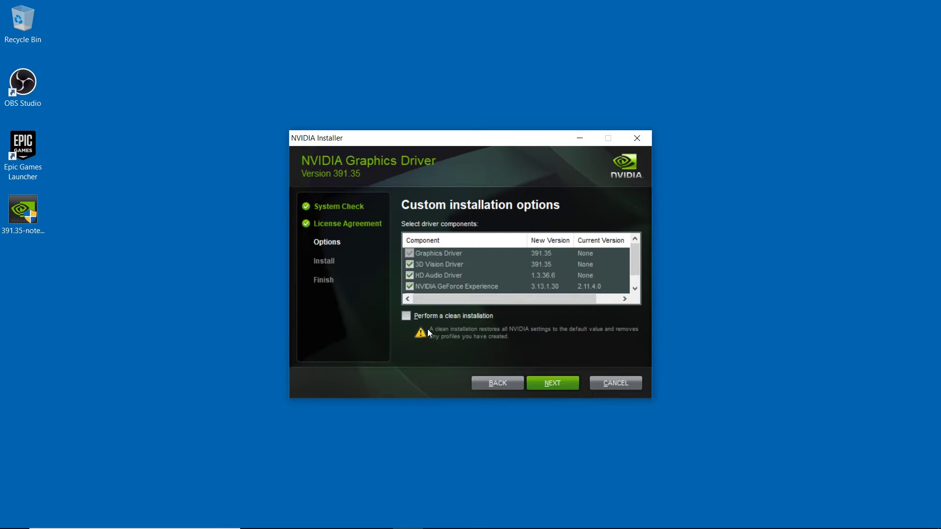
left_click(635, 287)
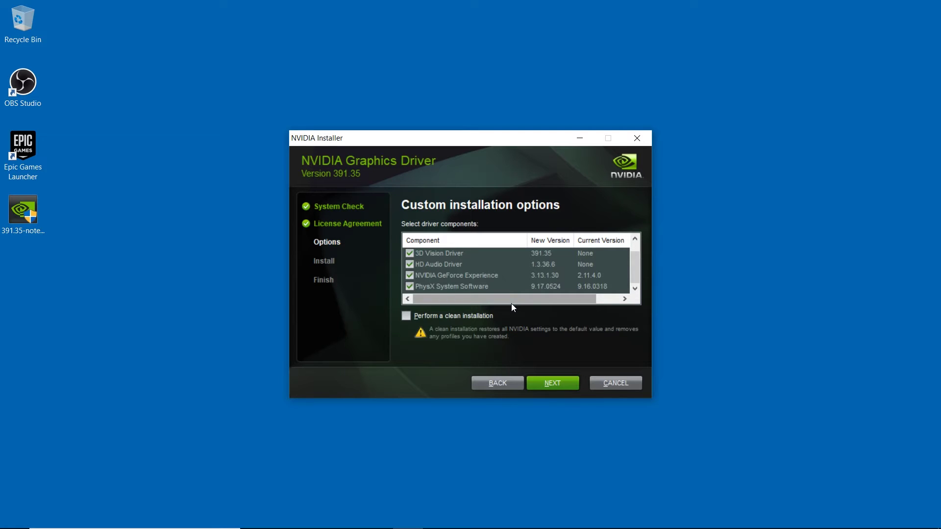
left_click(467, 321)
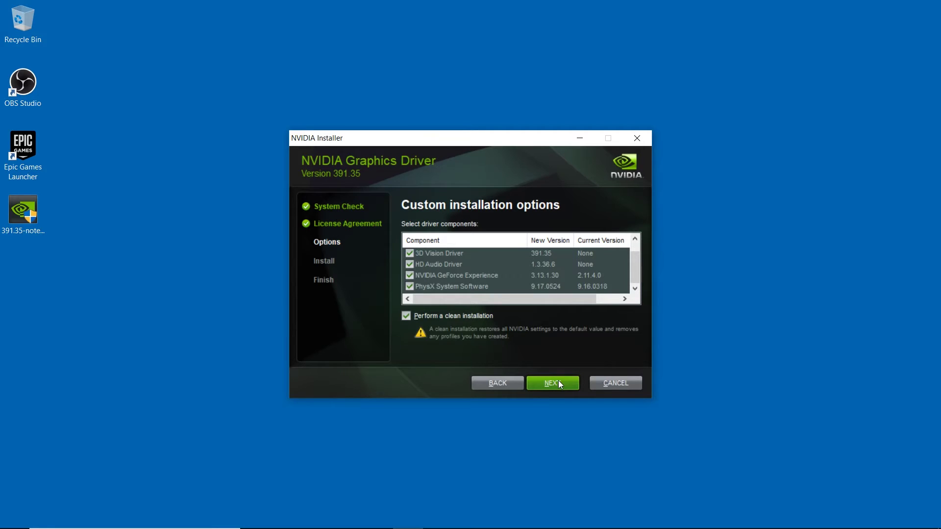
left_click(558, 382)
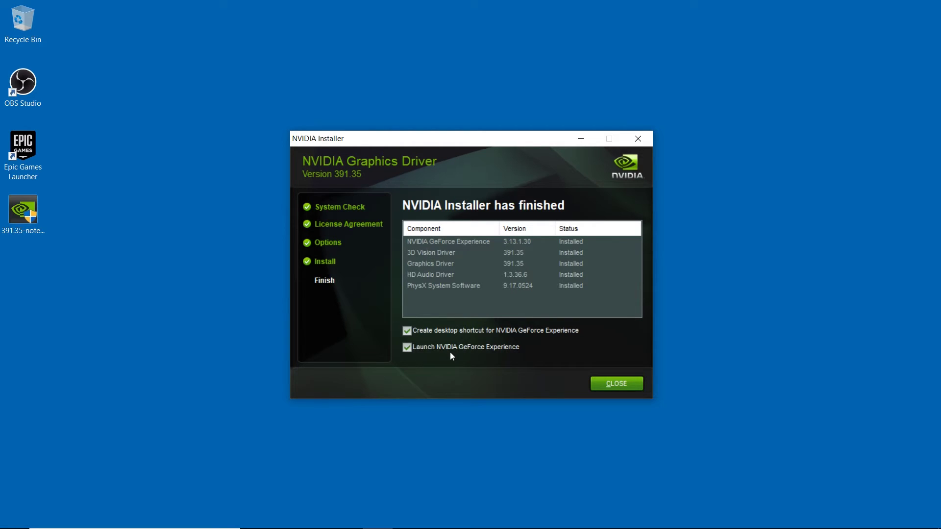
- Close the installer, launching GeForce Experience, and dismiss its release highlights
left_click(606, 382)
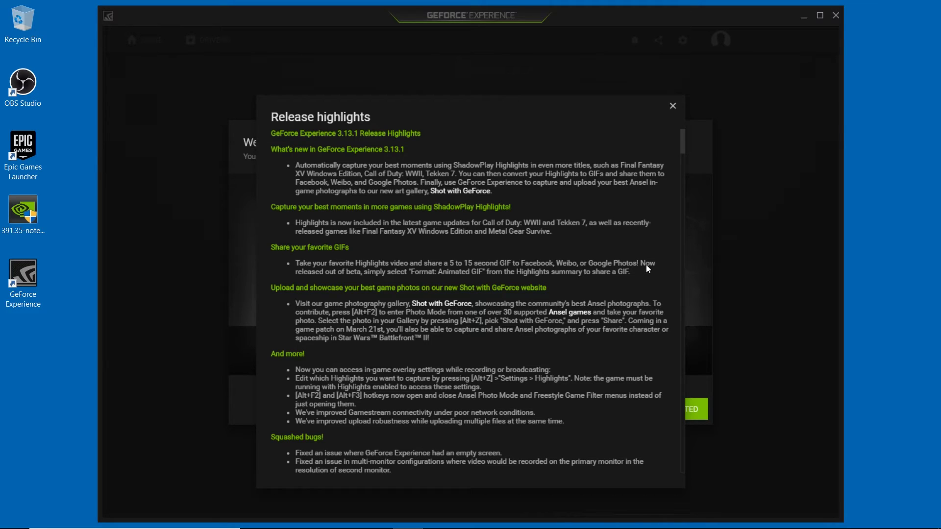
left_click(678, 106)
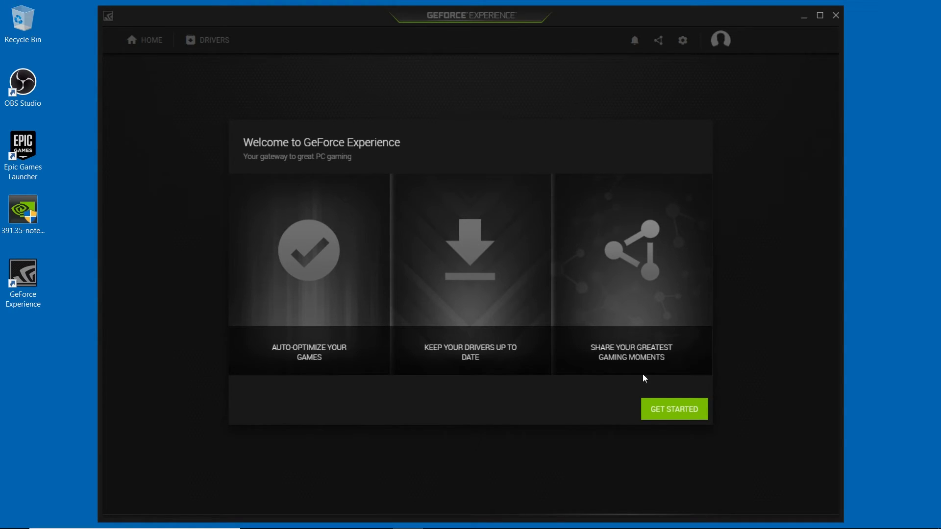
- Log in to GeForce Experience with the NVIDIA account's e-mail and password
left_click(669, 412)
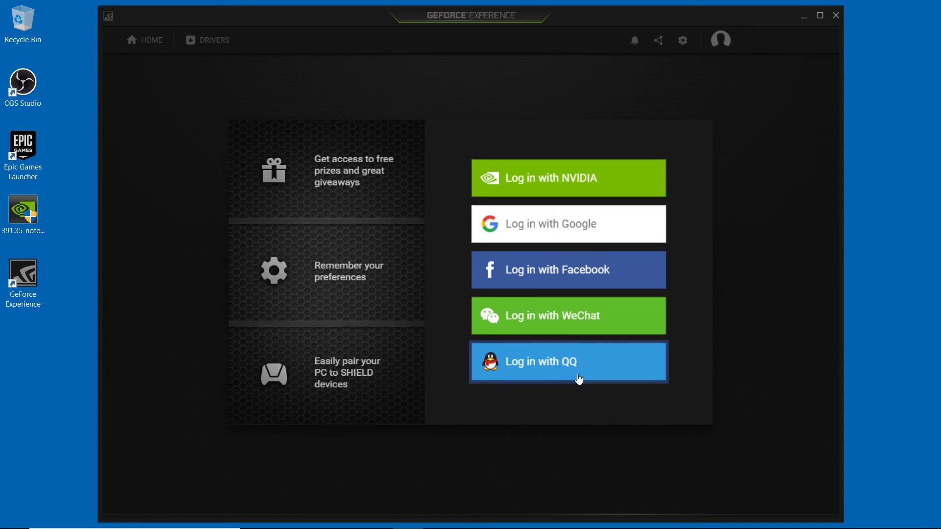
left_click(634, 178)
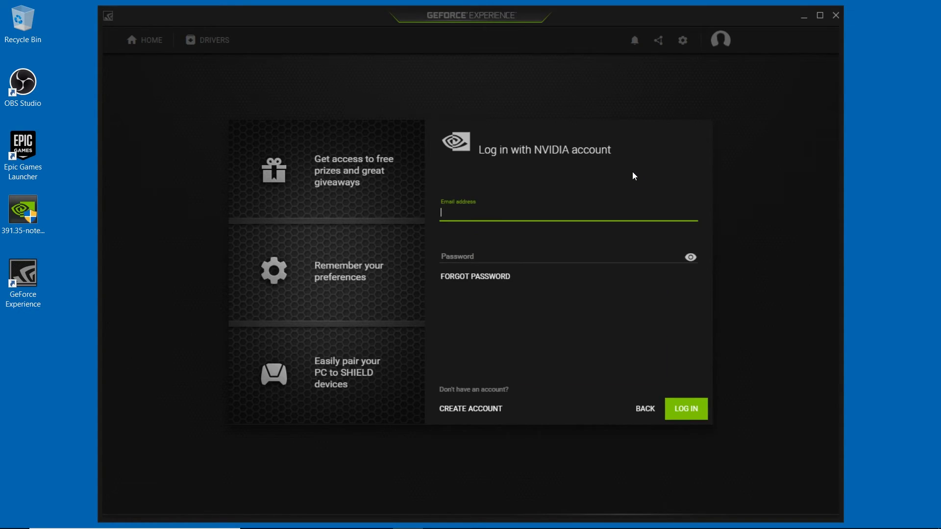
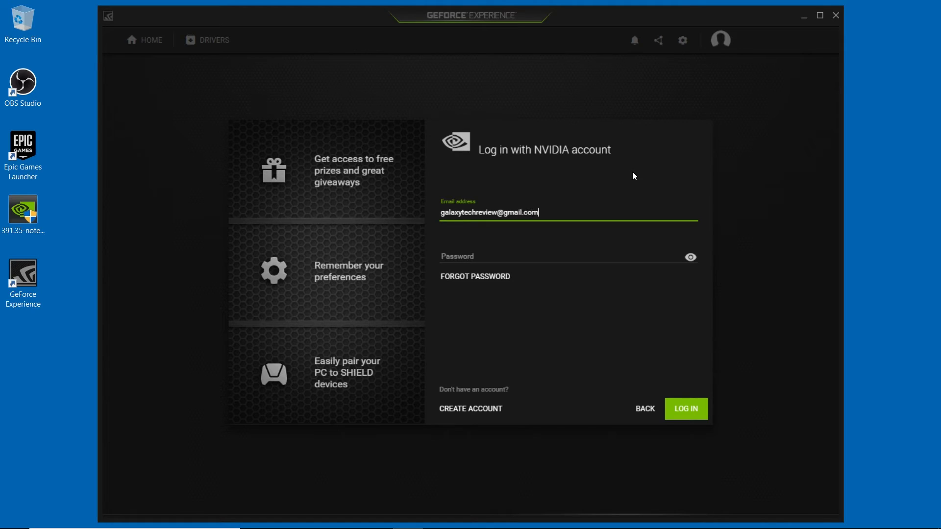
key("Tab")
type("****")
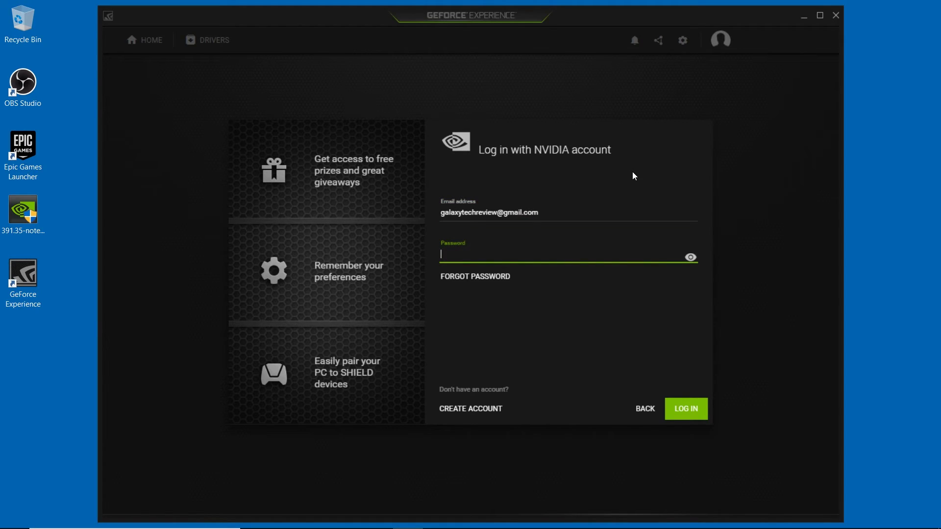
type("*******")
key("Return")
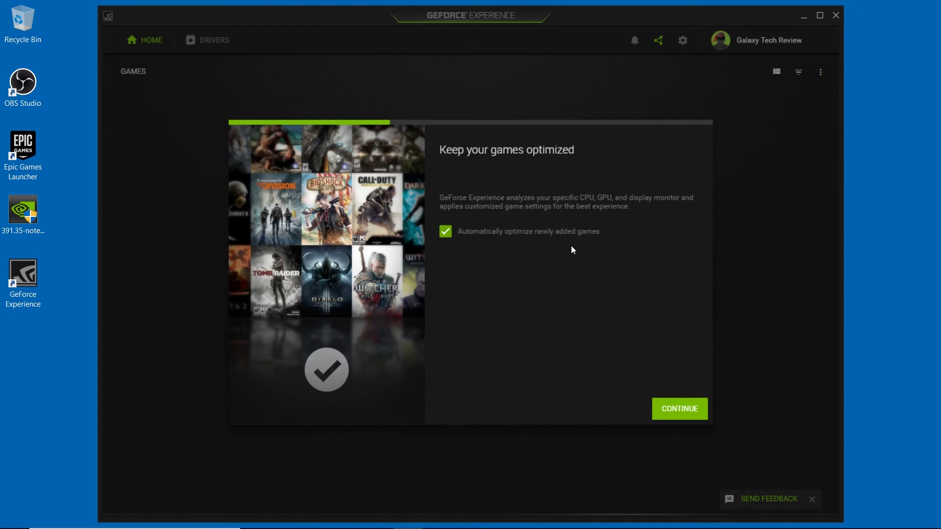
- Uncheck automatic optimization of new games, skip the intro pages, and finish the game scan
left_click(568, 232)
left_click(669, 410)
left_click(670, 411)
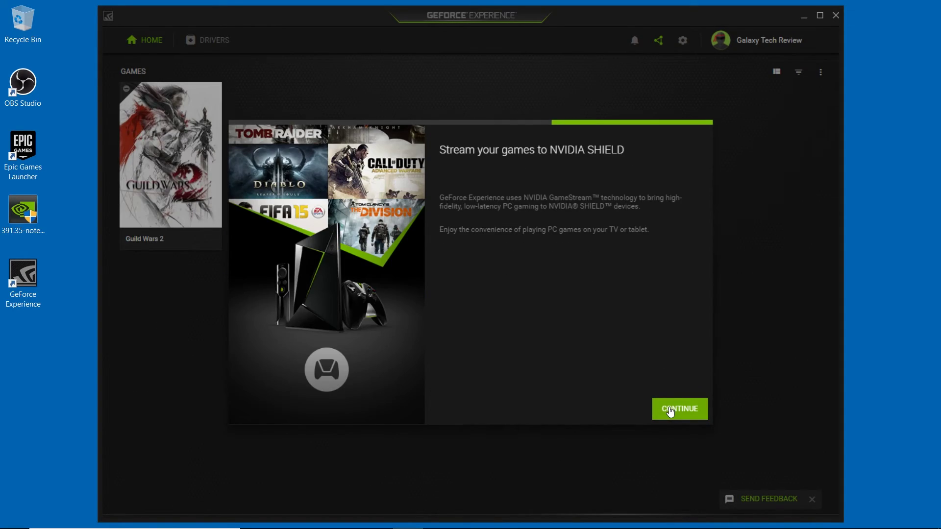
left_click(670, 410)
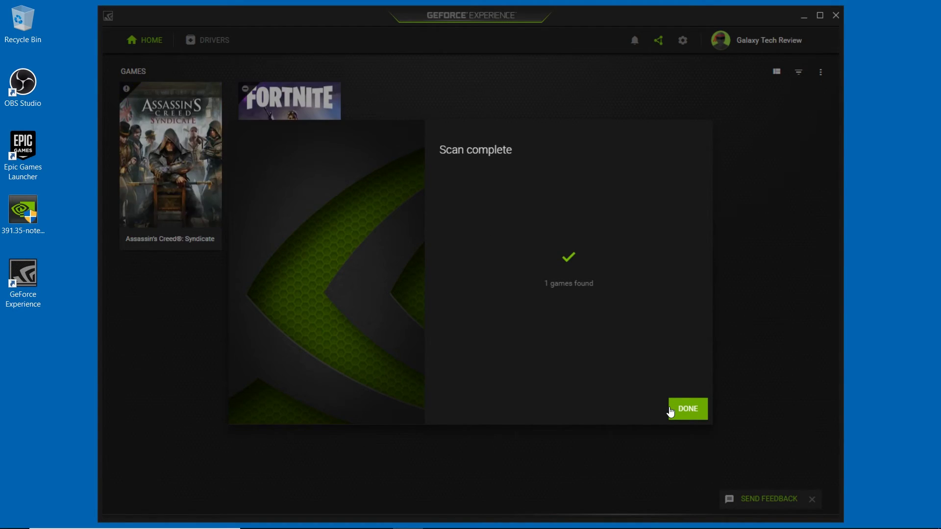
left_click(681, 409)
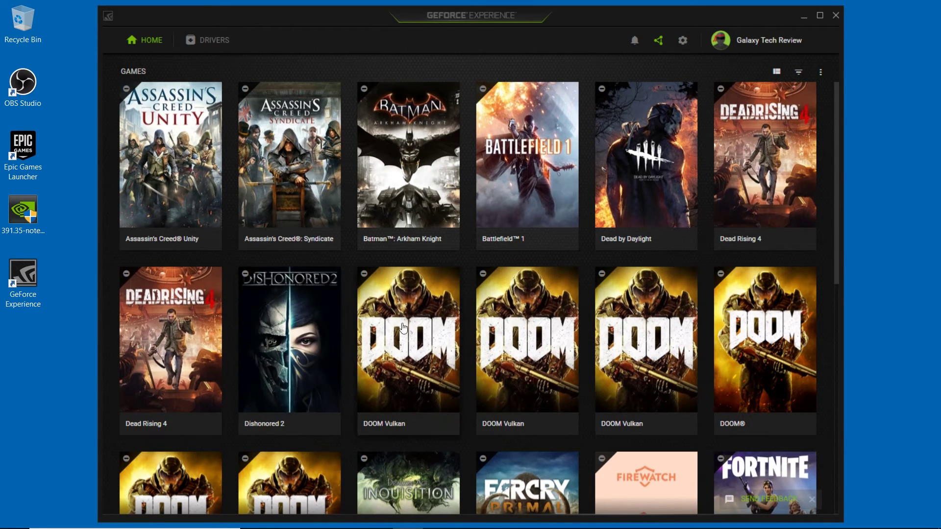
mouse_move(729, 374)
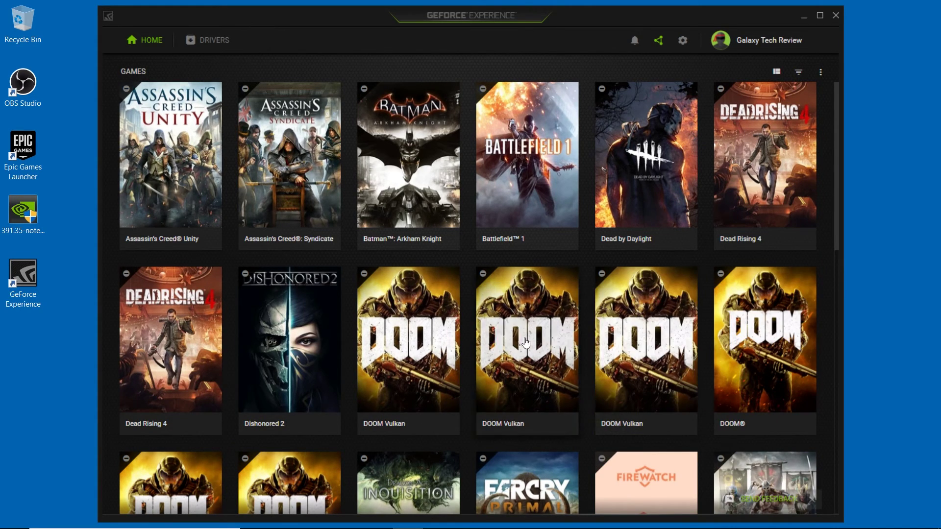
mouse_move(669, 363)
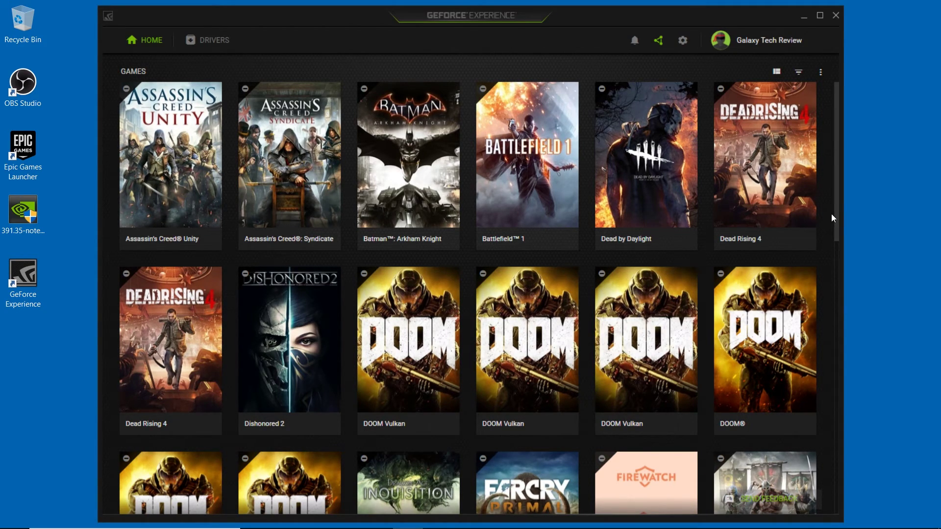
left_click_drag(836, 220, 843, 362)
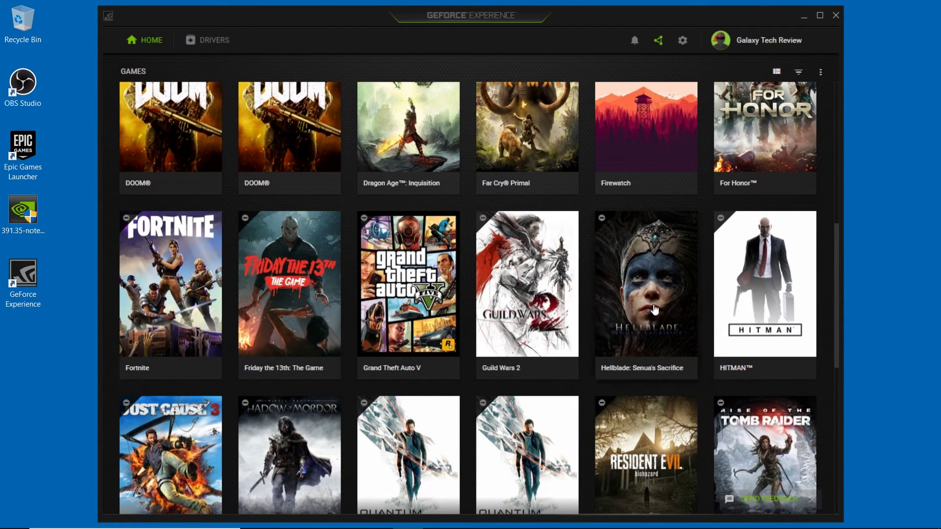
mouse_move(813, 457)
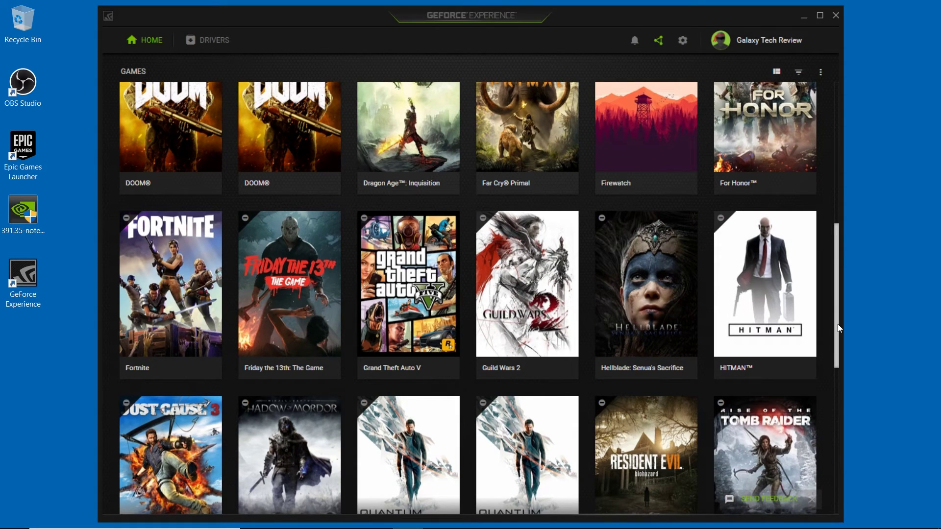
left_click_drag(837, 324, 867, 437)
scroll(863, 387, "up", 3)
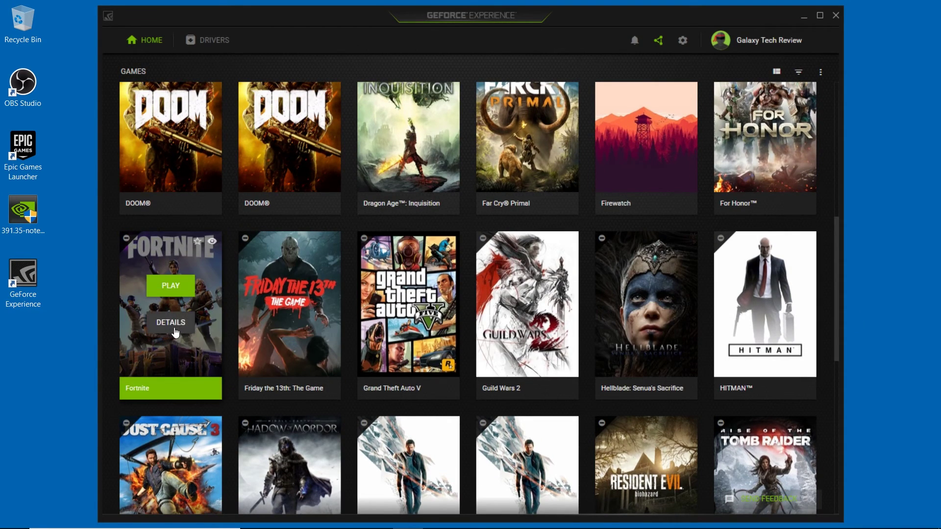
mouse_move(151, 159)
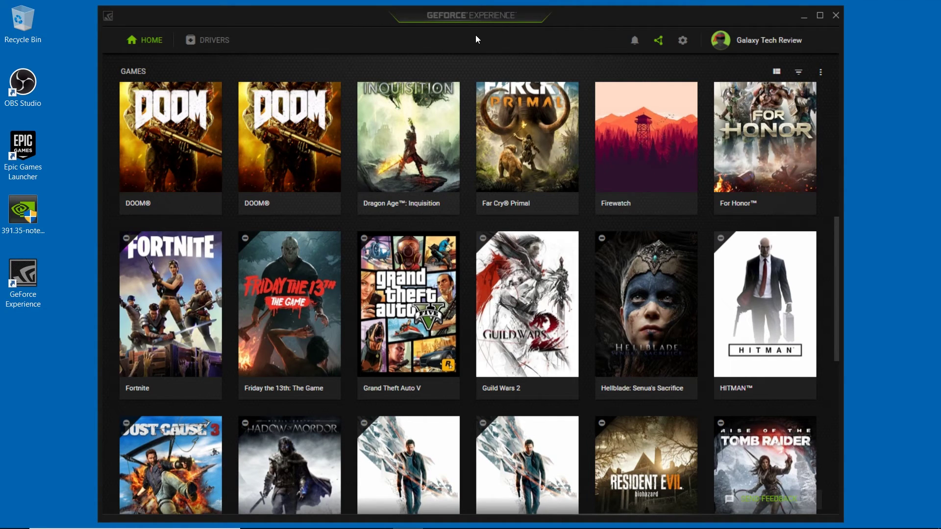
left_click(660, 42)
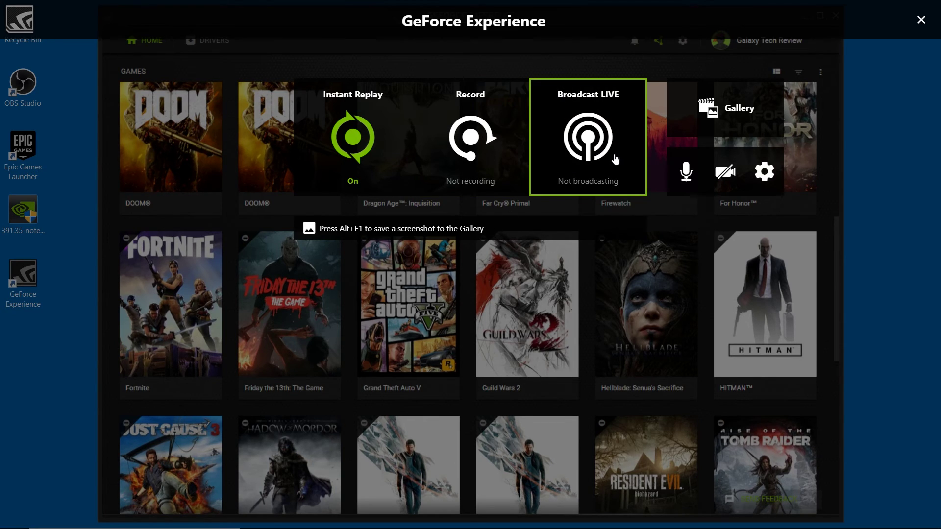
left_click(760, 169)
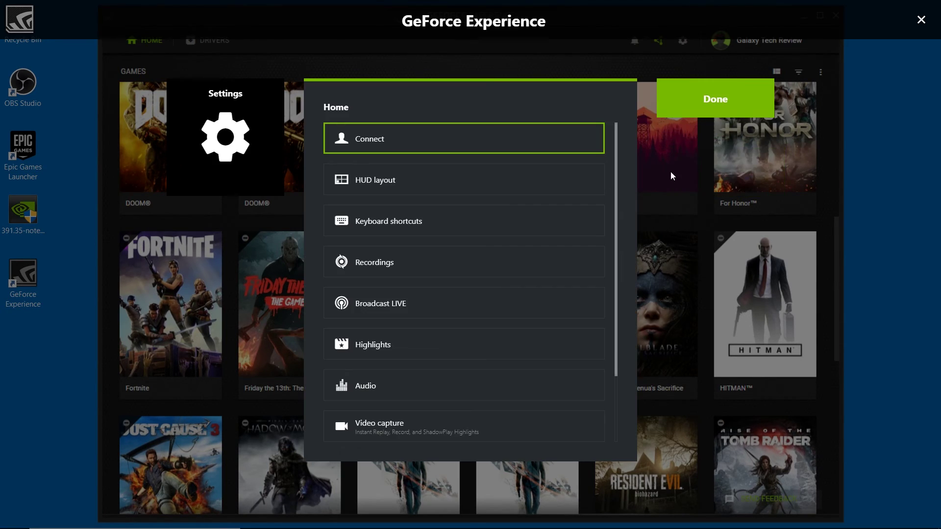
left_click(500, 151)
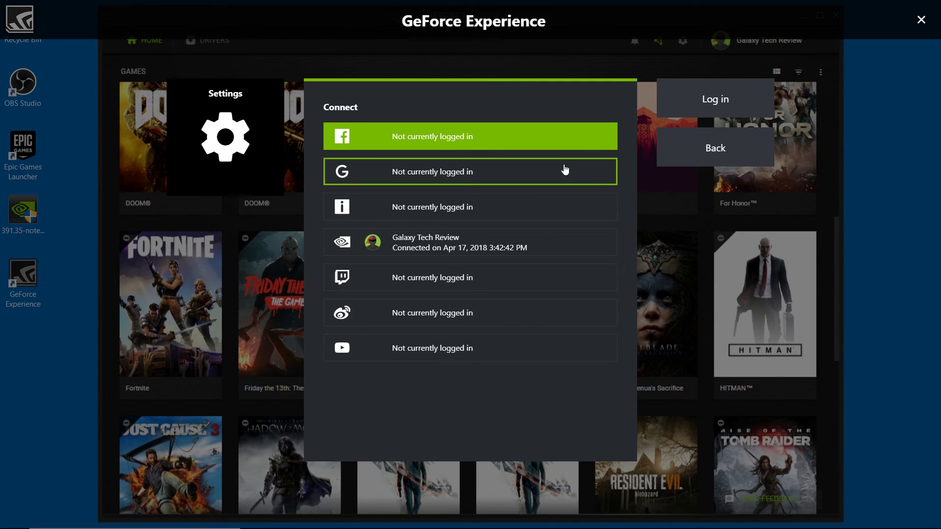
left_click(694, 145)
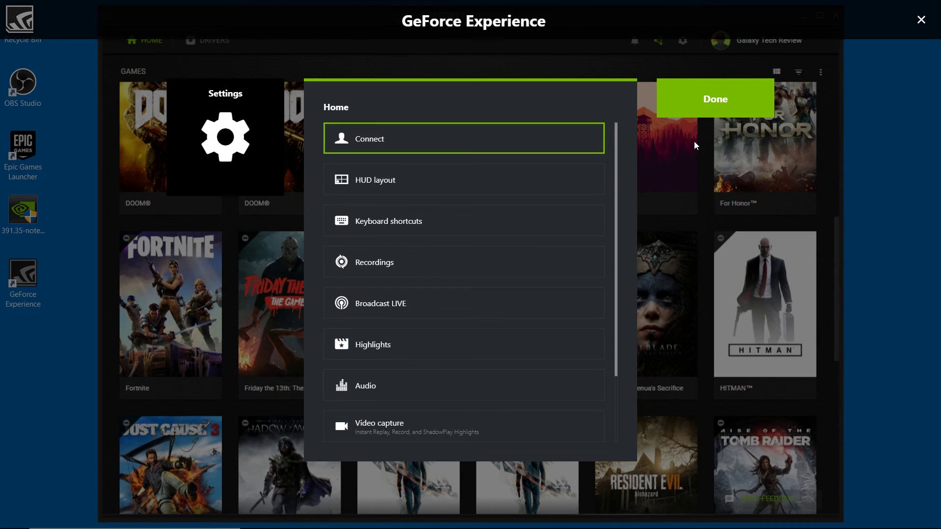
left_click(731, 93)
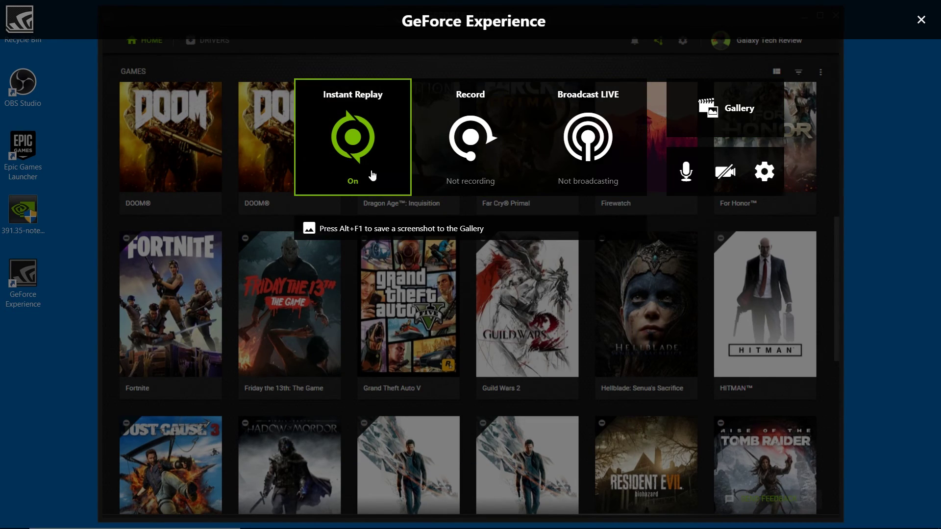
left_click(920, 18)
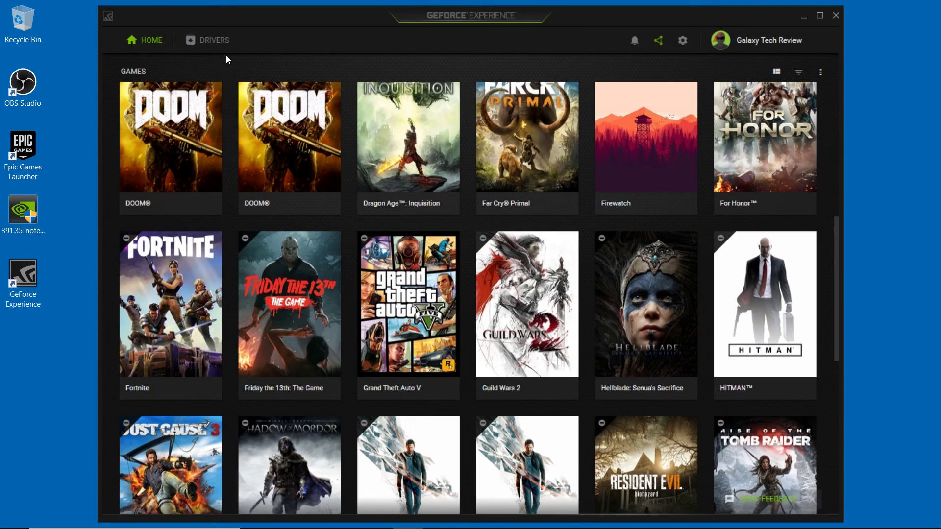
- Check for updates on the Drivers tab, then close GeForce Experience and the tray icon list
left_click(214, 47)
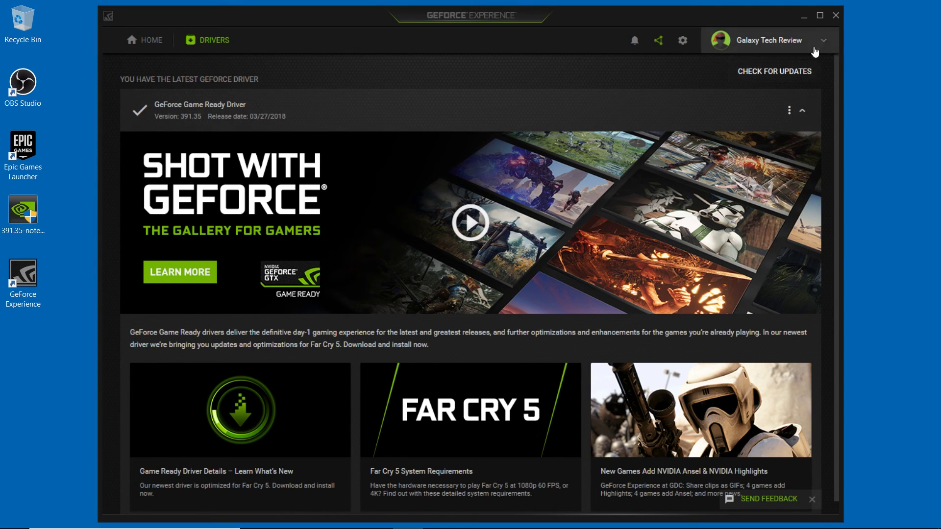
left_click(790, 74)
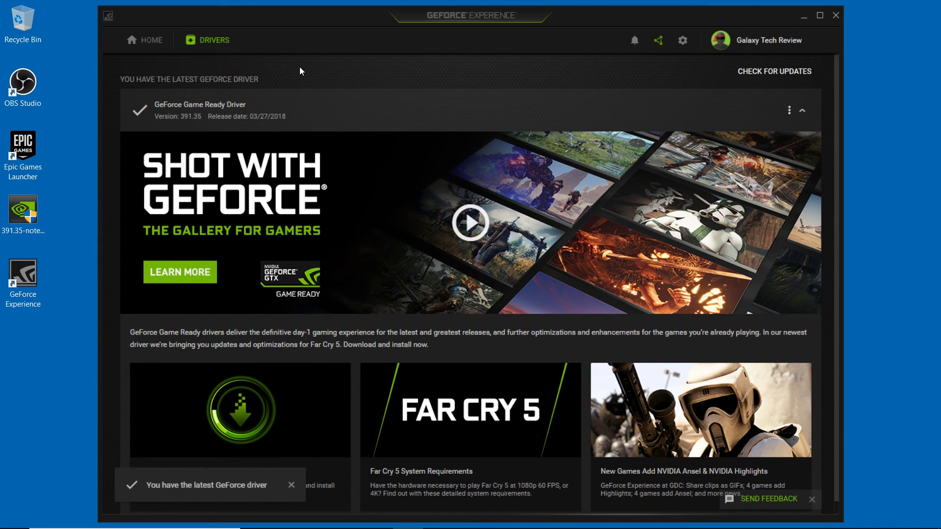
left_click(835, 16)
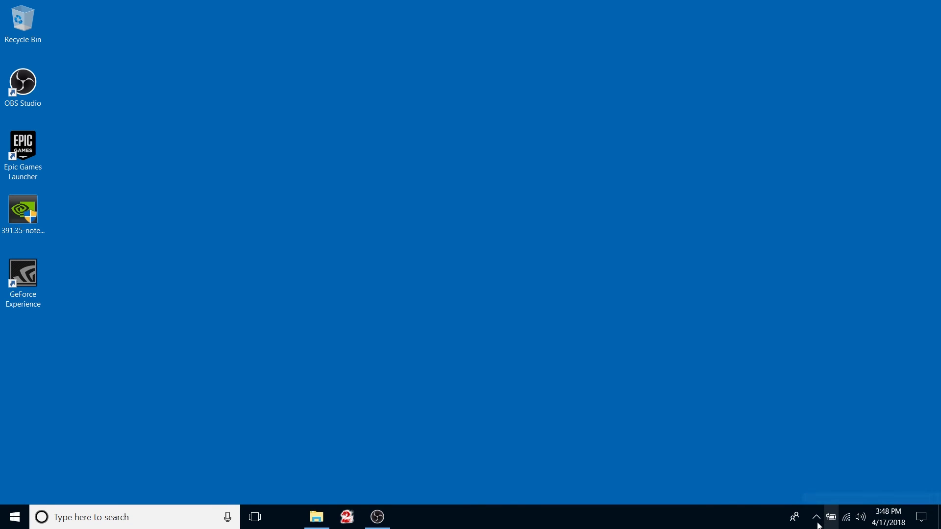
left_click(816, 520)
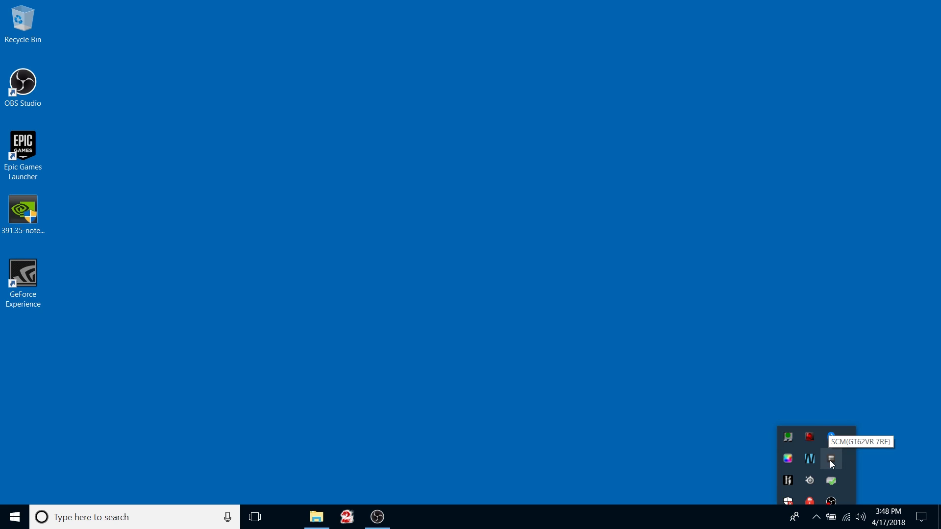
left_click(673, 467)
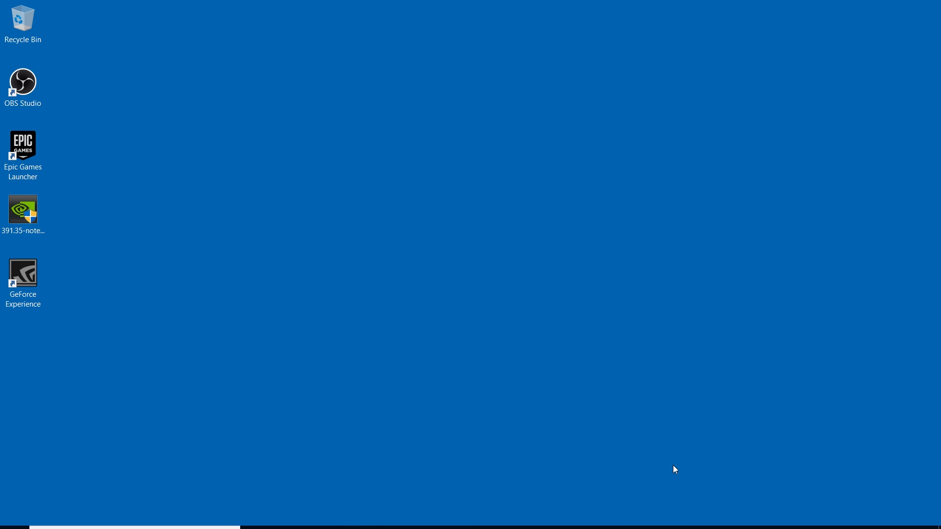